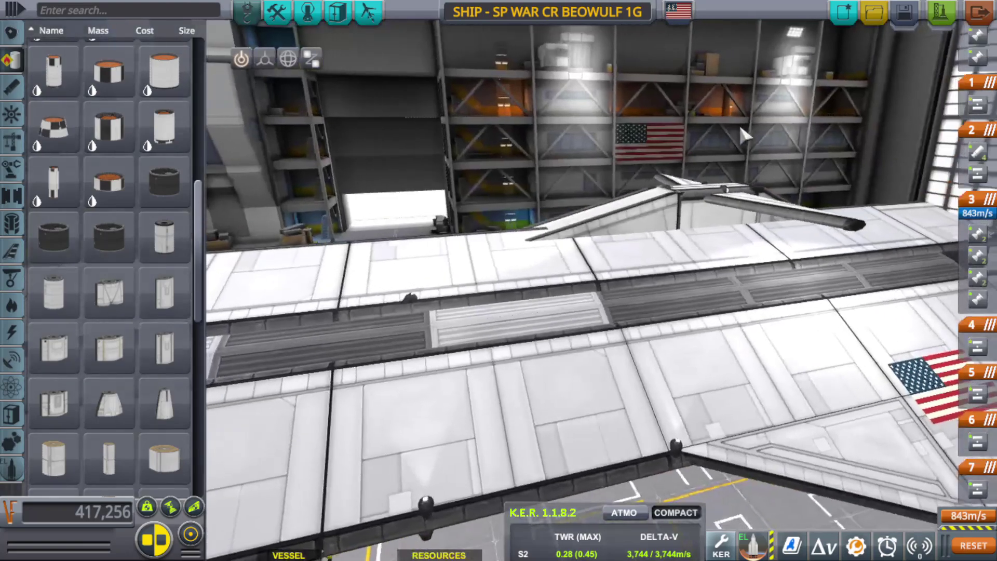
Examine the Beowulf warship's armored hull and the clustered torpedoes and fuel tanks inside its open end
left_click_drag(740, 127, 593, 225)
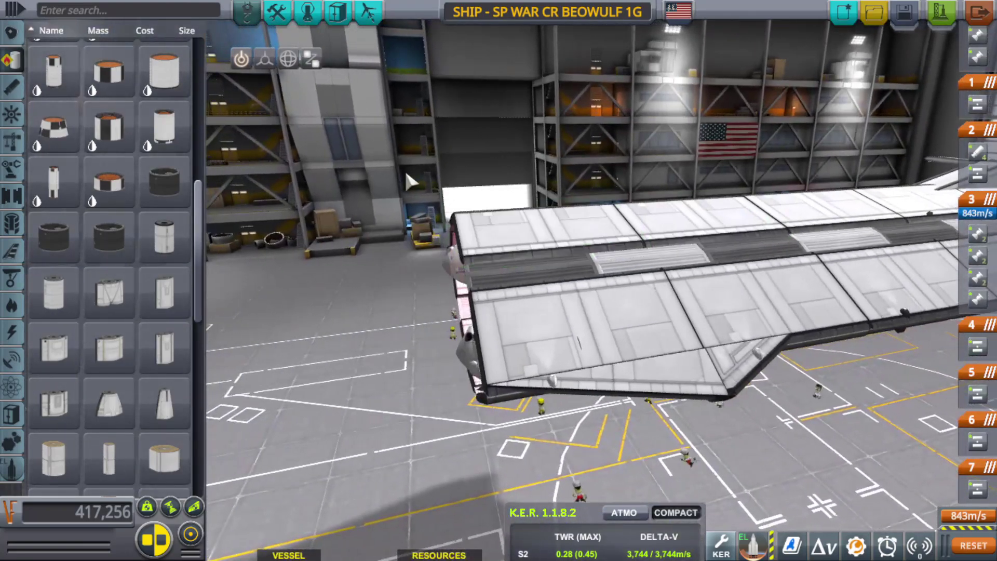
left_click_drag(406, 174, 649, 170)
scroll(761, 506, "up", 3)
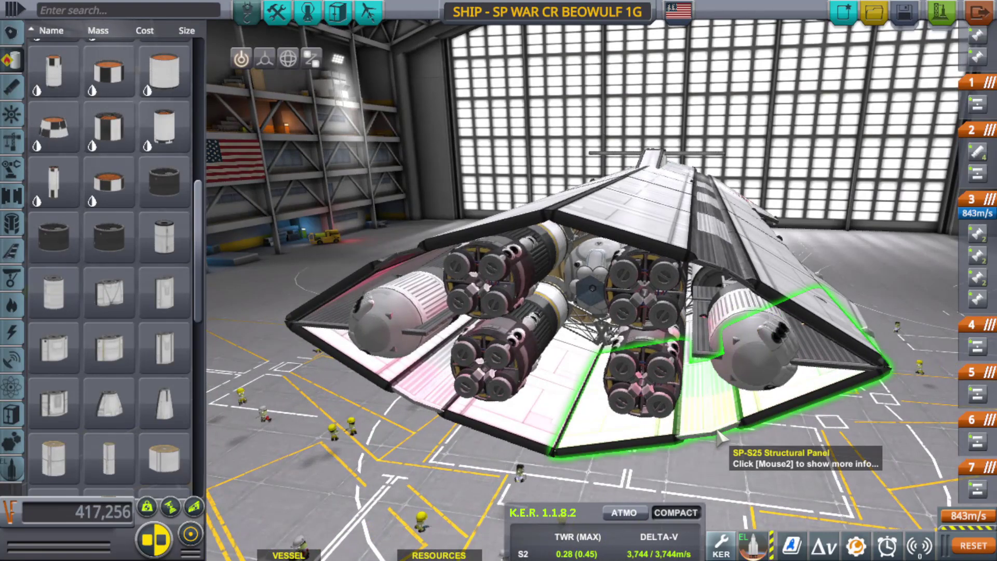
scroll(721, 440, "up", 8)
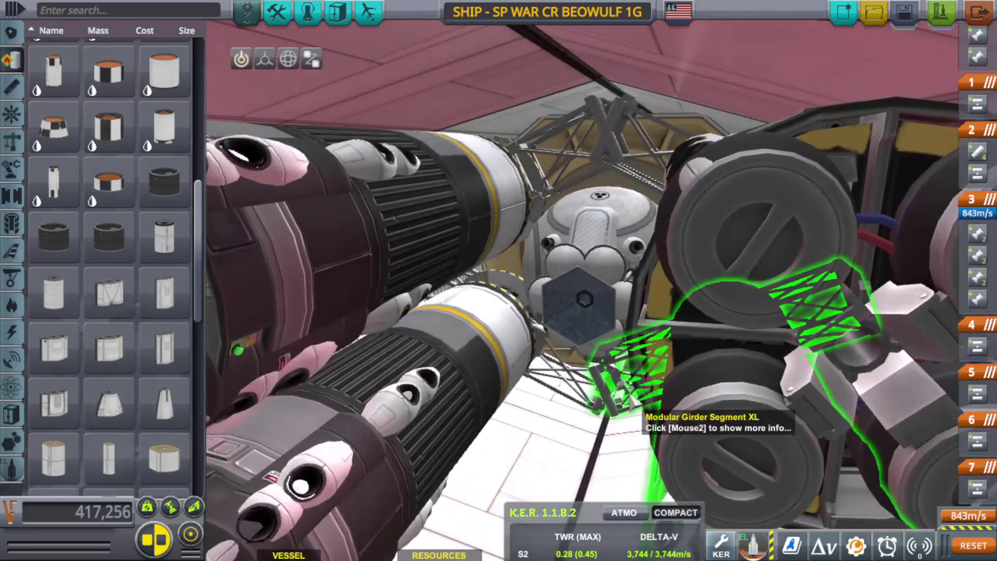
left_click_drag(630, 394, 597, 422)
left_click_drag(462, 227, 439, 235)
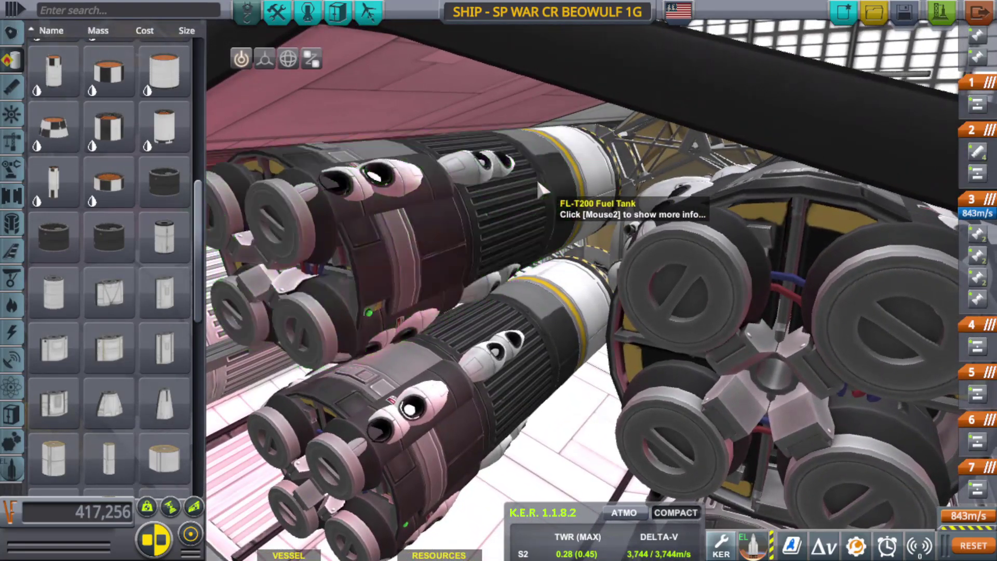
left_click_drag(492, 251, 614, 138)
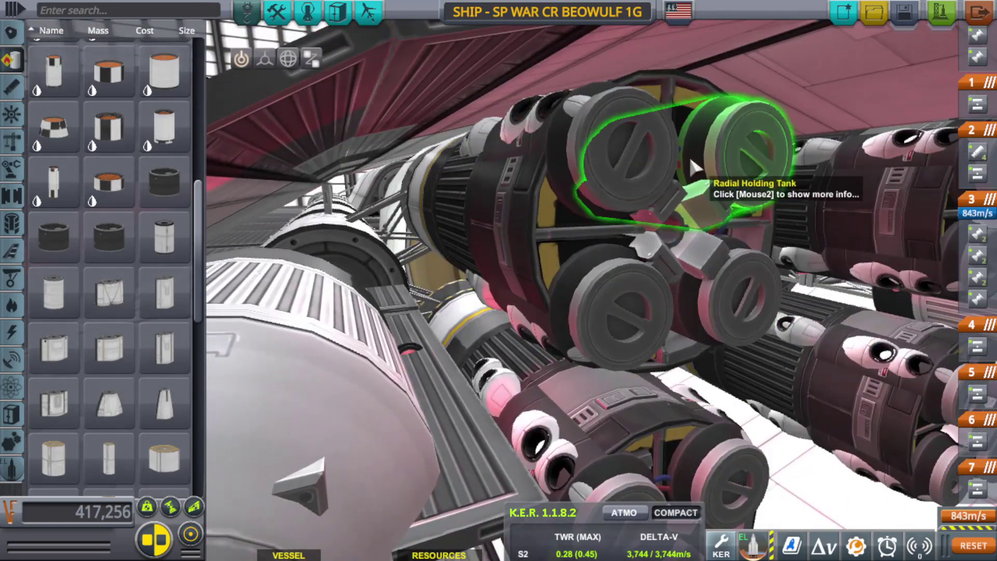
left_click_drag(736, 340, 665, 173)
left_click_drag(702, 327, 485, 335)
left_click_drag(558, 337, 646, 216)
left_click_drag(704, 192, 500, 332)
Load the SSTO - 36T BIGBOY 1G craft without saving the current ship
scroll(513, 289, "down", 10)
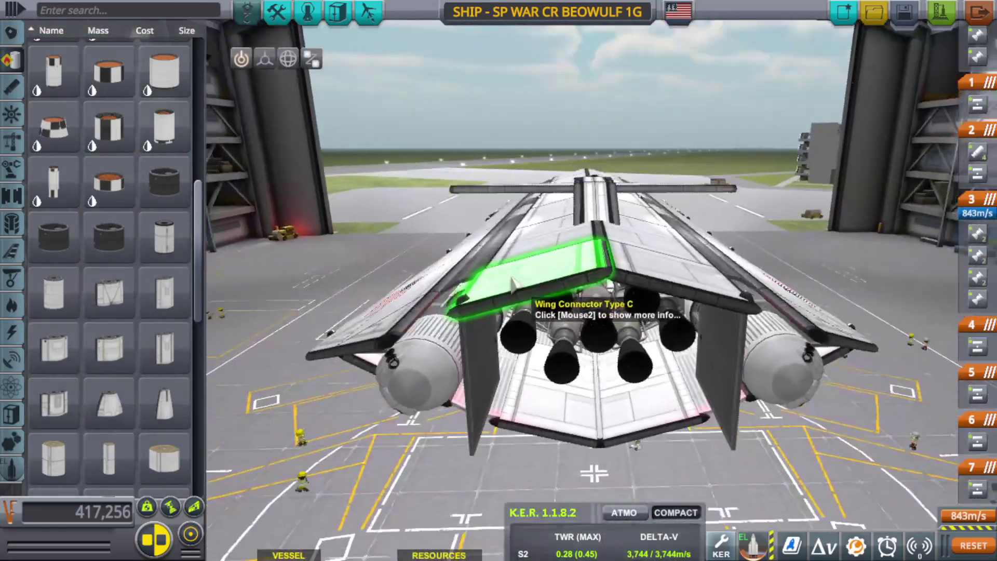
left_click_drag(514, 289, 802, 59)
left_click(874, 12)
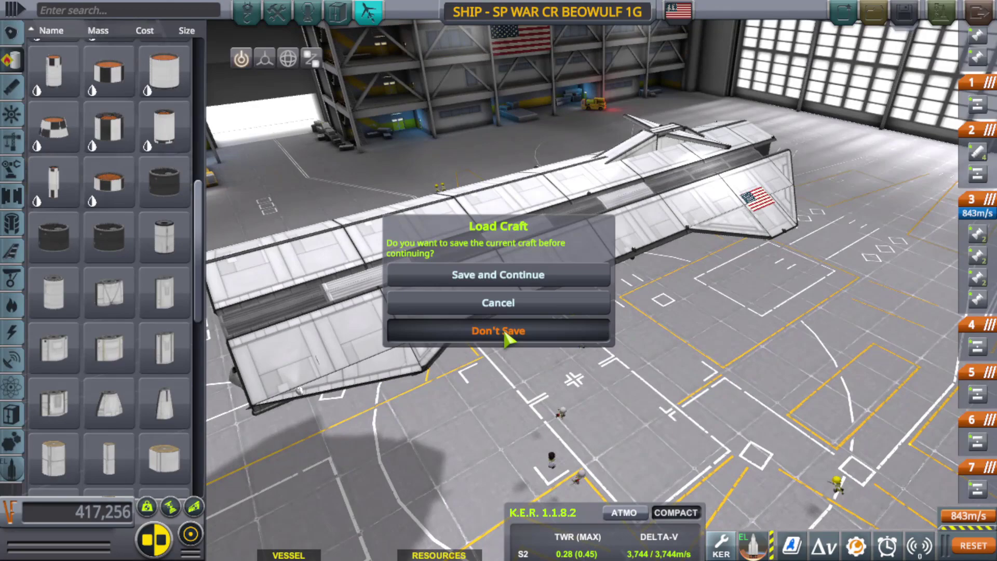
left_click(498, 331)
left_click(742, 462)
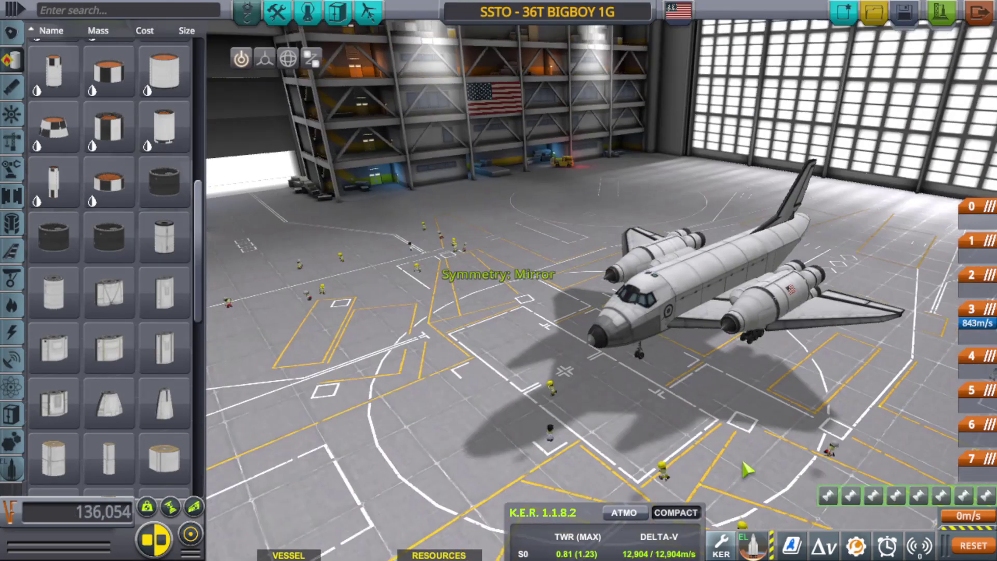
Inspect the BIGBOY spaceplane's overall shape and the four-engine clusters at the rear of its nacelles
left_click_drag(770, 404, 790, 471)
scroll(734, 456, "up", 3)
left_click_drag(734, 456, 834, 438)
scroll(654, 338, "up", 6)
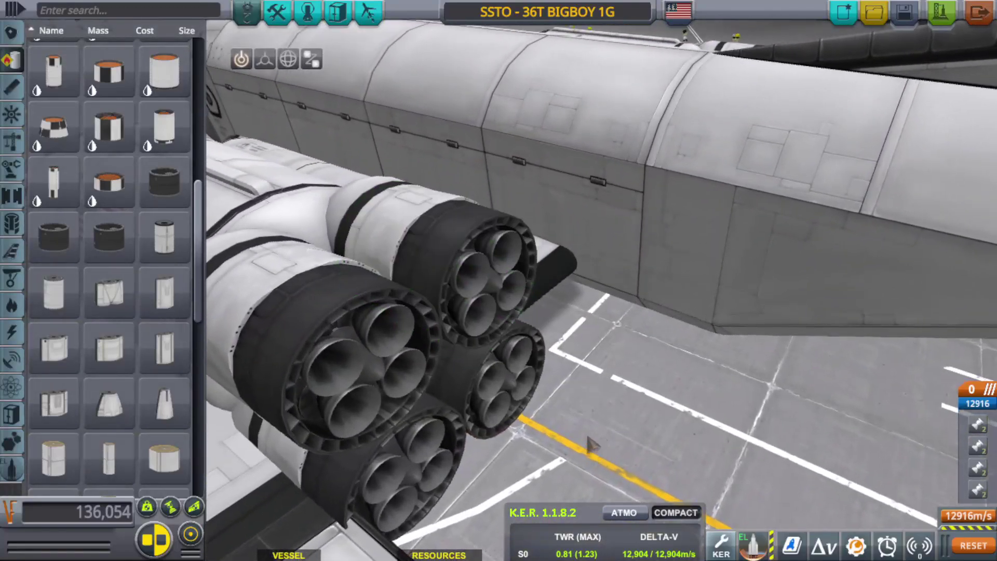
left_click_drag(587, 437, 684, 420)
scroll(567, 431, "down", 8)
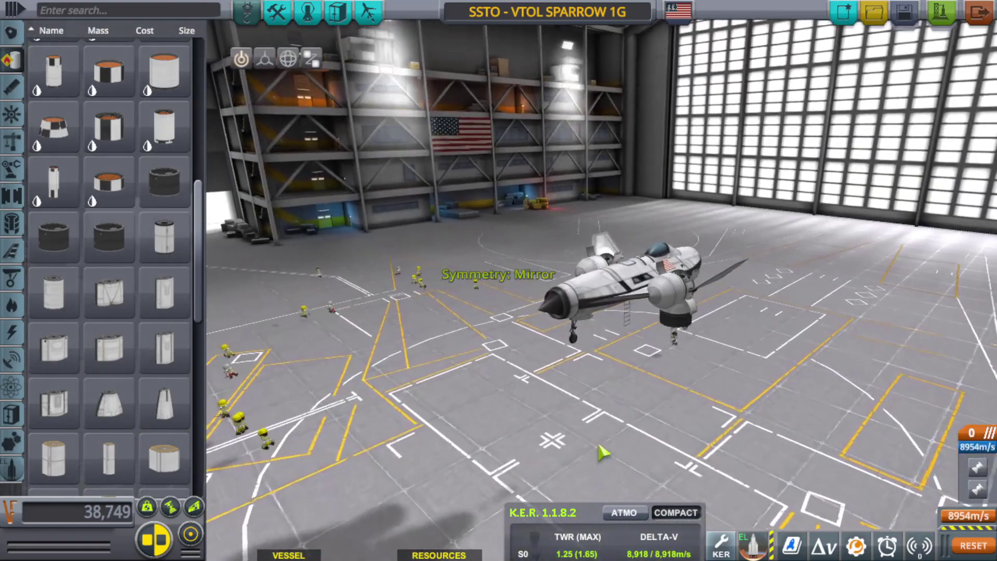
Examine the SSTO - VTOL SPARROW 1G from several sides, including its fuselage, cockpit and wing-mounted engine pods
scroll(603, 453, "up", 4)
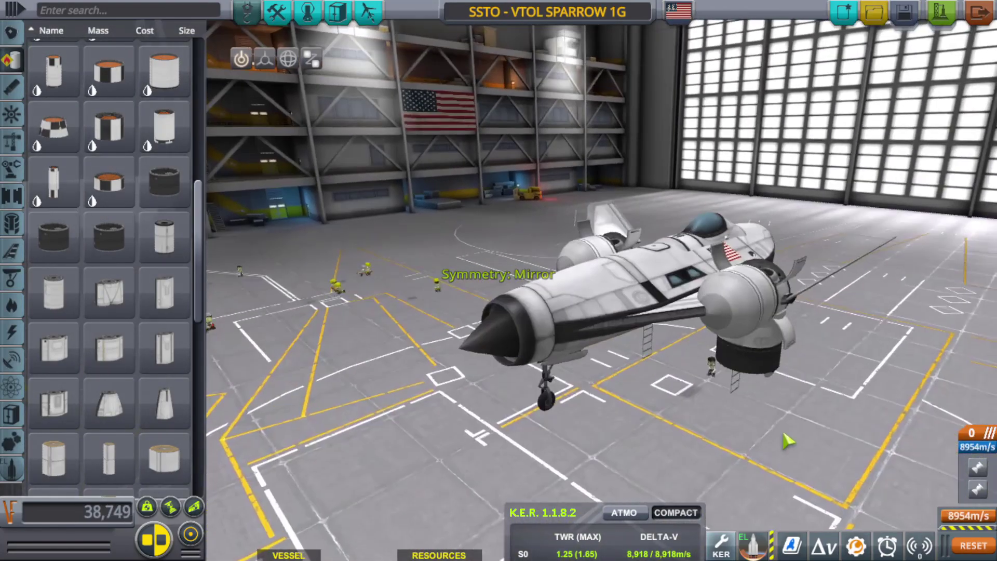
left_click_drag(785, 438, 502, 253)
left_click_drag(723, 308, 793, 444)
left_click_drag(826, 268, 795, 314)
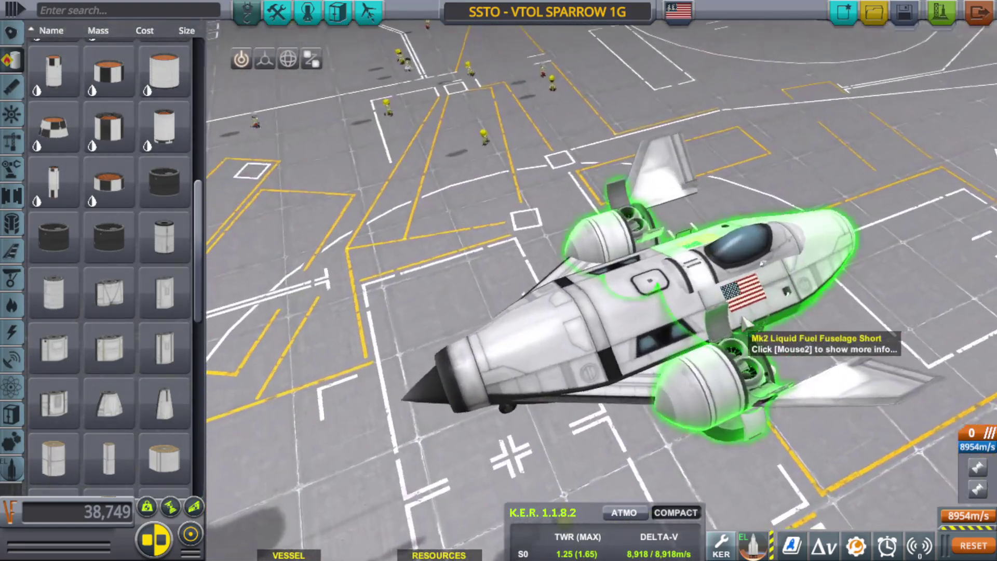
scroll(800, 259, "up", 3)
left_click(760, 310)
left_click_drag(831, 374, 810, 436)
right_click(612, 373)
left_click_drag(727, 456, 654, 455)
scroll(681, 447, "up", 3)
left_click_drag(734, 434, 690, 436)
scroll(712, 410, "down", 3)
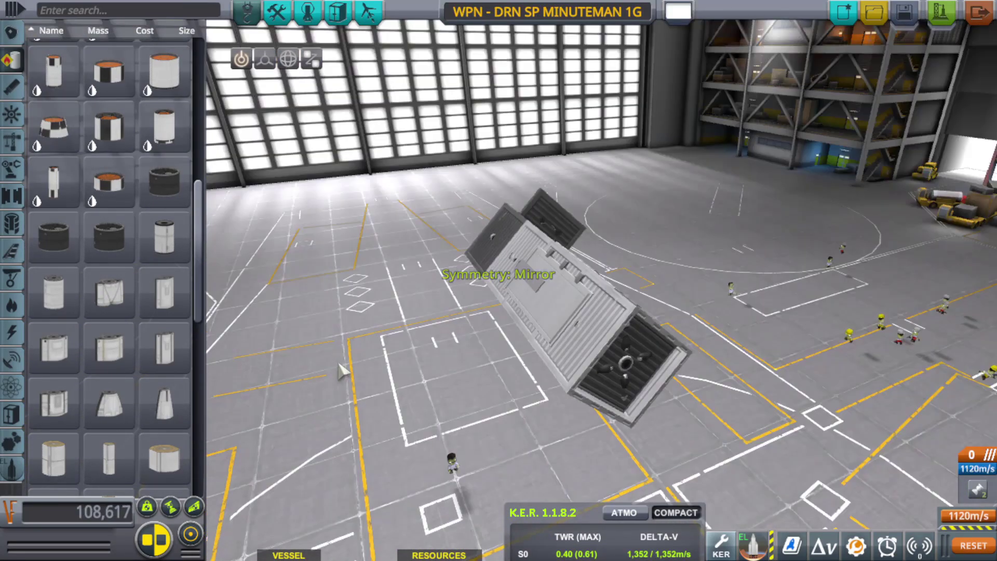
Inspect the WPN - DRN SP MINUTEMAN 1G drone's paneled hull and the engines and tanks at its open end
left_click_drag(675, 363, 654, 414)
scroll(653, 414, "up", 3)
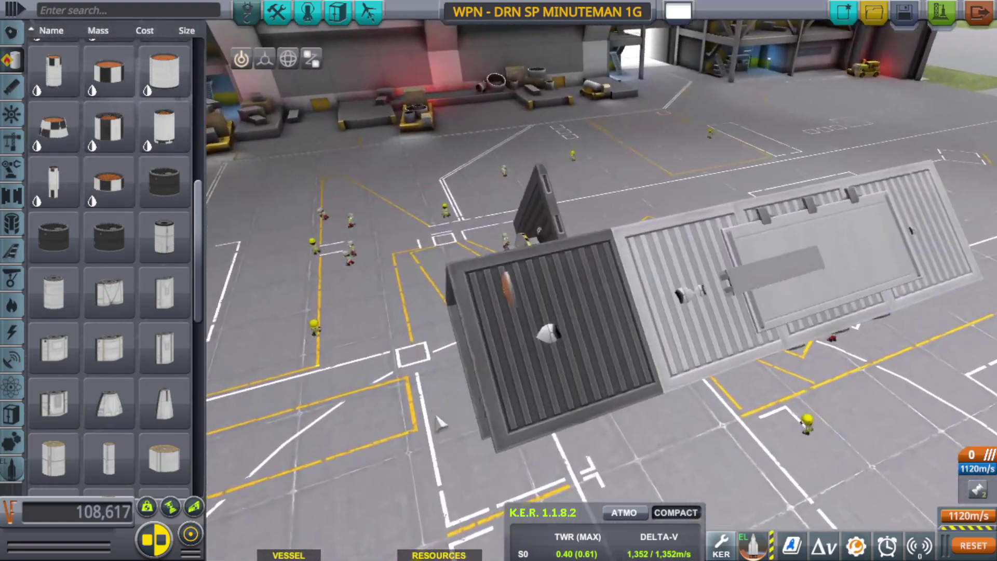
left_click_drag(442, 419, 610, 276)
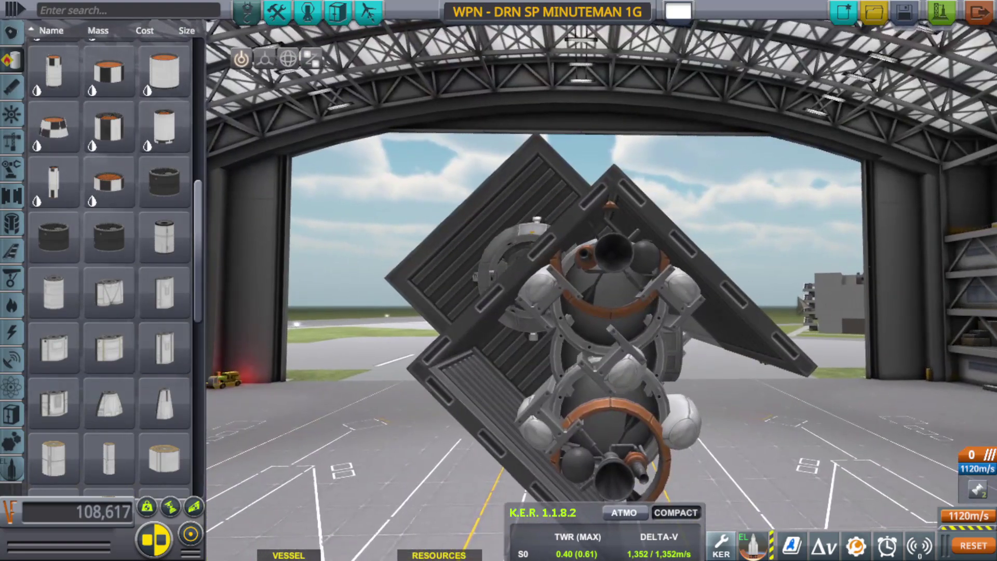
left_click_drag(499, 431, 603, 413)
left_click_drag(540, 447, 707, 402)
scroll(749, 410, "down", 4)
left_click_drag(790, 360, 845, 320)
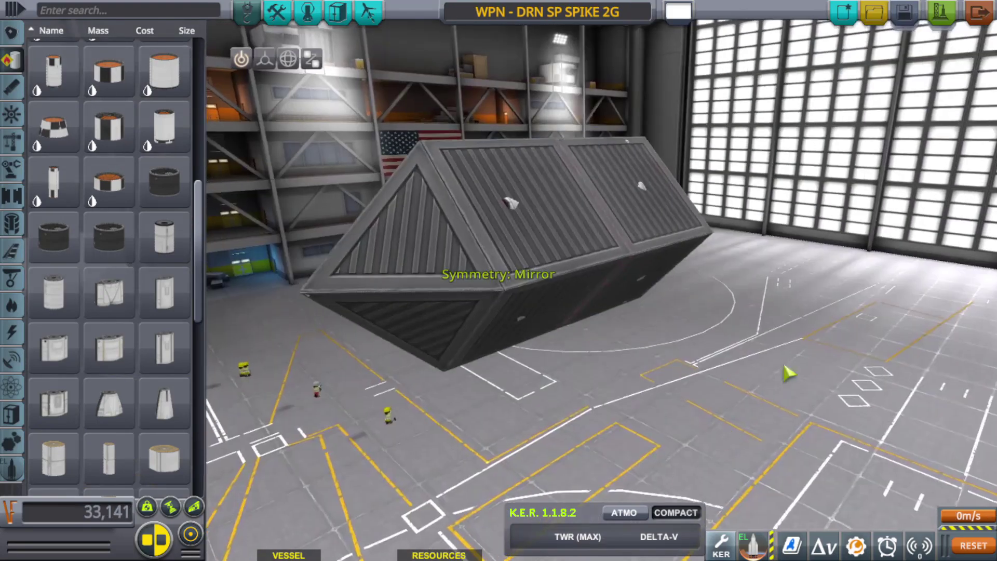
Inspect the WPN - DRN SP SPIKE 2G drone's open end and its Clamp-O-Tron docking port up close
left_click_drag(519, 364, 621, 234)
scroll(857, 318, "up", 5)
scroll(870, 228, "up", 3)
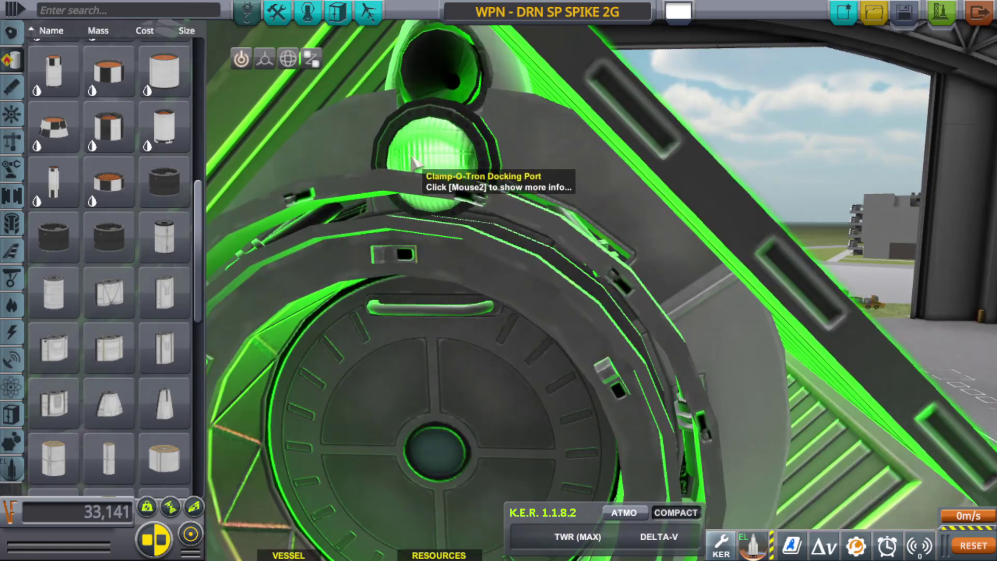
scroll(761, 196, "down", 4)
left_click_drag(761, 196, 732, 115)
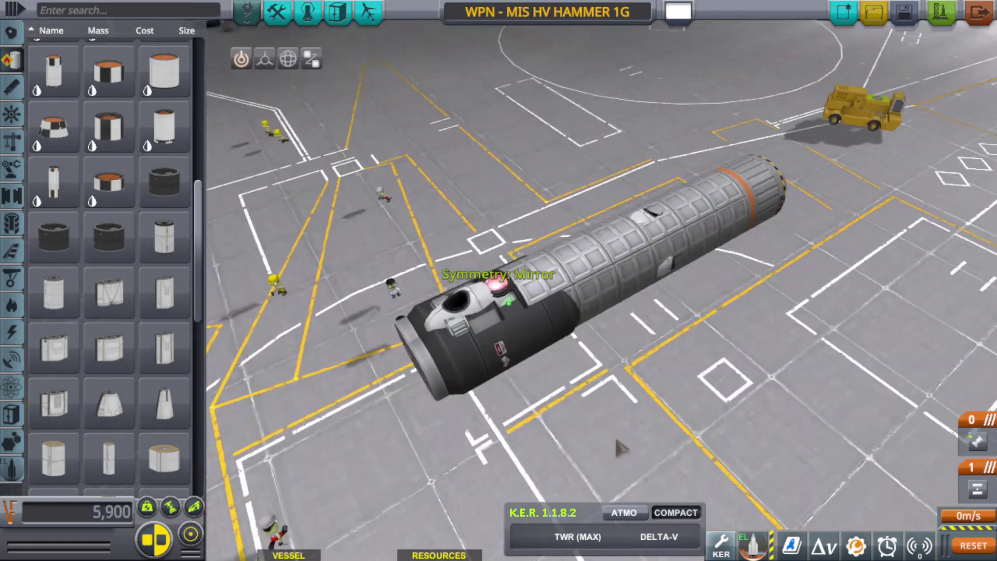
Examine the WPN - MIS HV HAMMER 1G missile from both ends and along its sides, including its Oscar-B fuel tank
left_click_drag(618, 440, 834, 487)
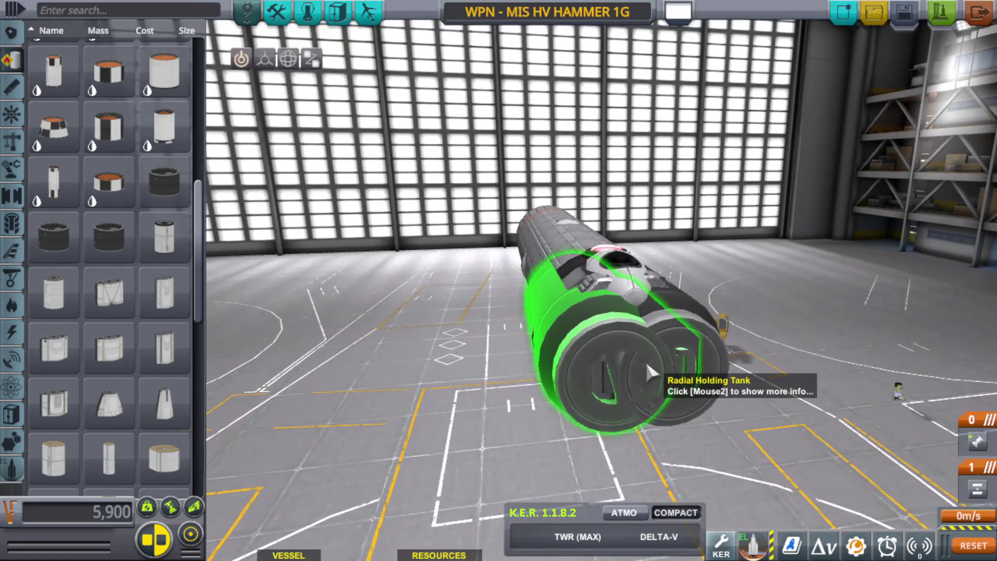
left_click_drag(478, 470, 742, 372)
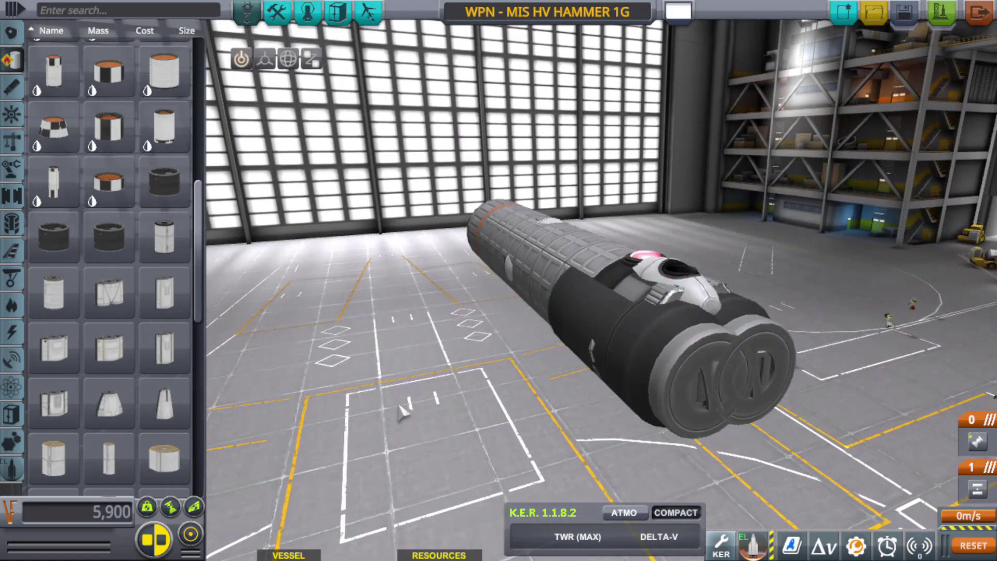
left_click_drag(387, 410, 771, 414)
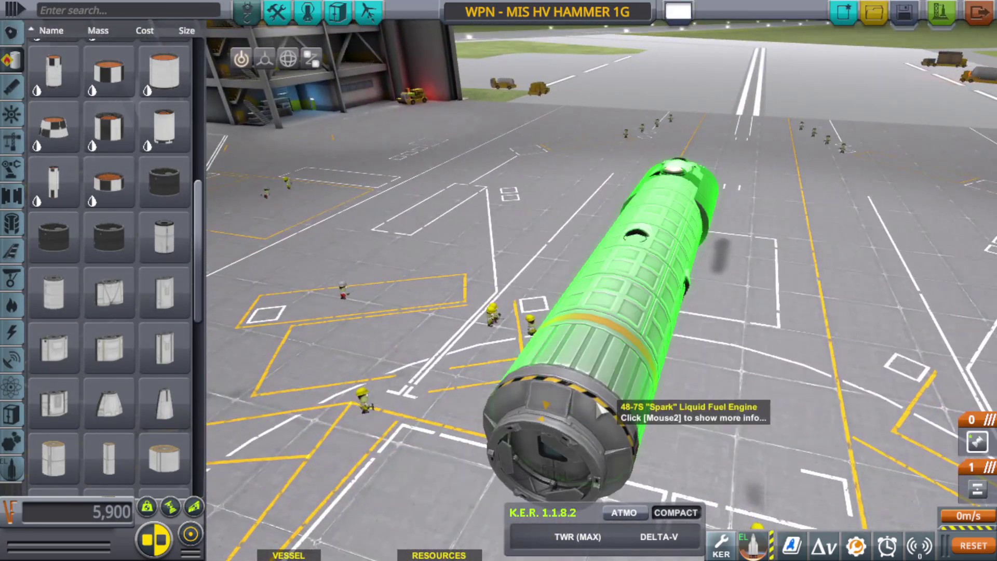
left_click_drag(265, 436, 645, 480)
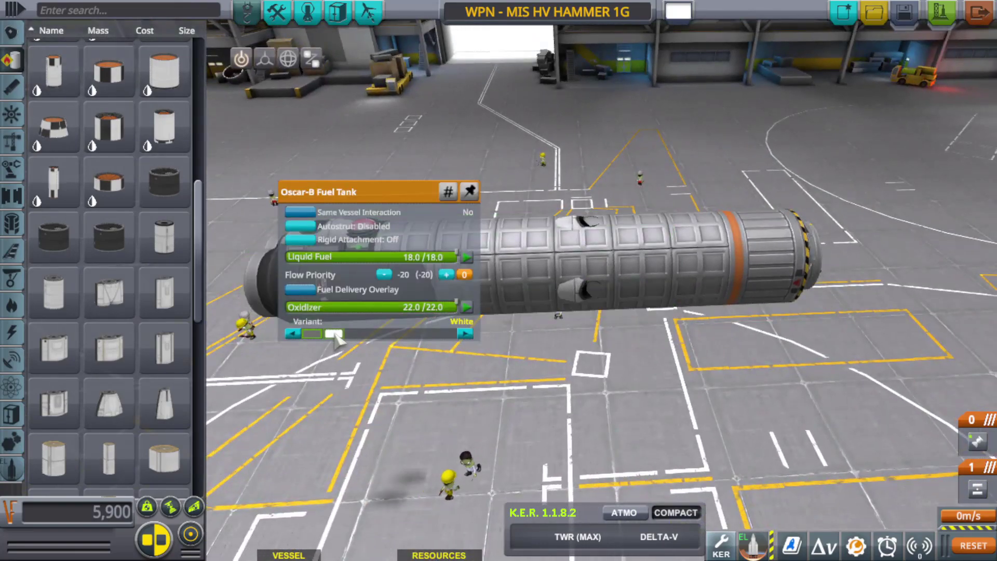
left_click_drag(643, 417, 433, 438)
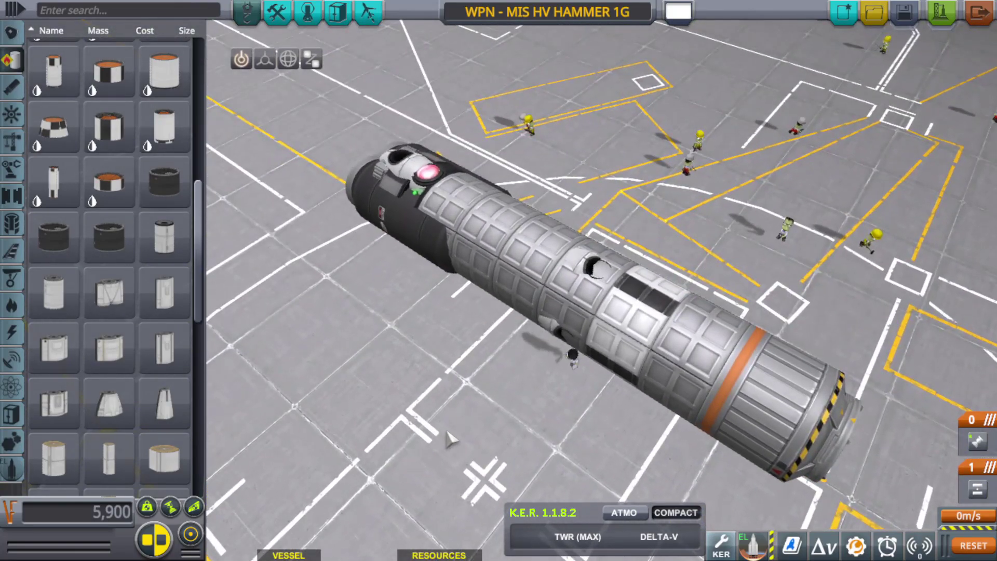
left_click_drag(374, 410, 747, 390)
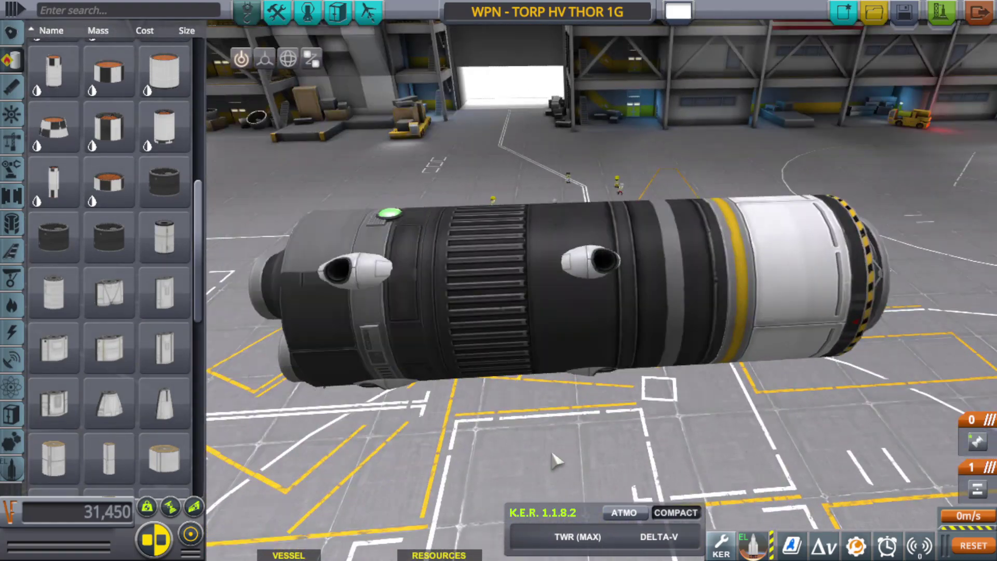
Inspect the WPN - TORP HV THOR 1G torpedo's body and the Radial Holding Tanks at its end
left_click_drag(556, 461, 897, 344)
left_click_drag(728, 426, 639, 450)
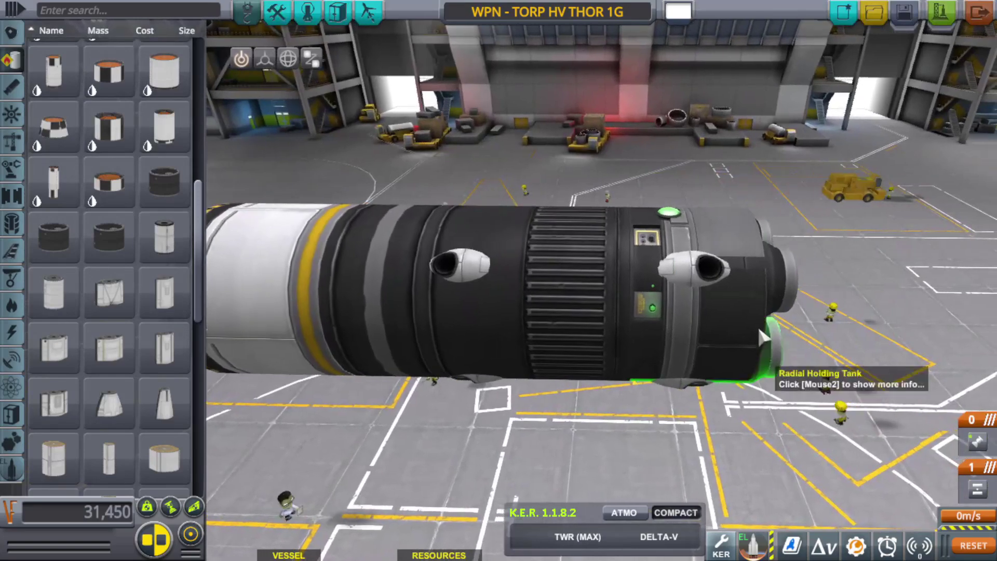
right_click(746, 297)
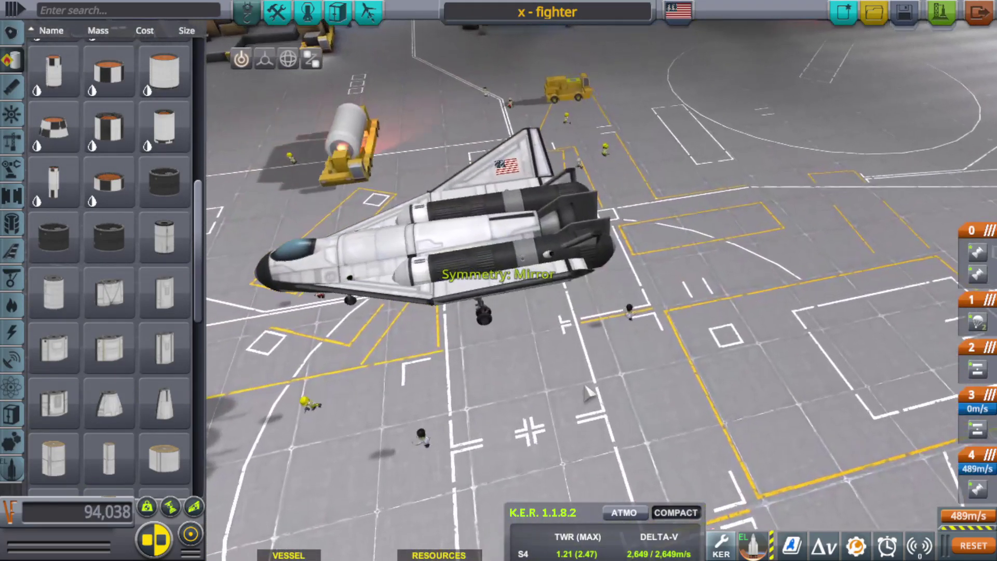
Inspect the x - fighter's rear engine section and open the options of an Aerodynamic Nose Cone
left_click_drag(589, 393, 327, 502)
right_click(442, 418)
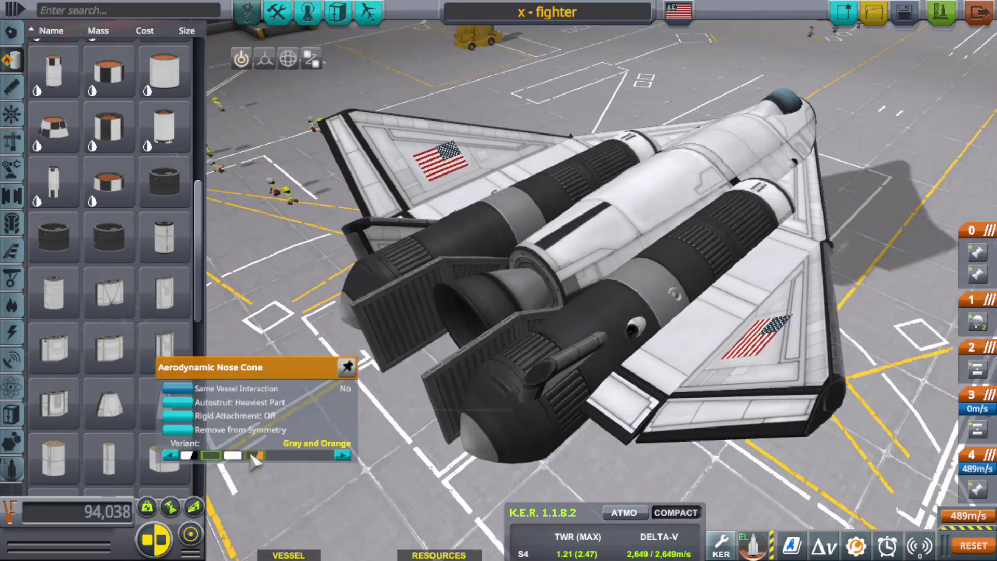
left_click_drag(524, 332, 623, 452)
left_click(592, 435)
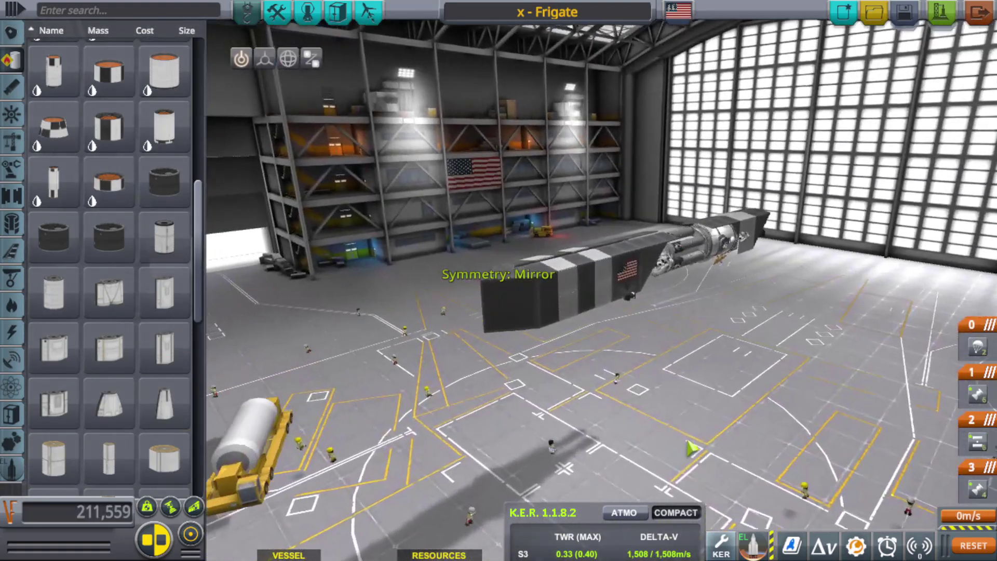
Use the offset tool in absolute mode on the light assembly below the x - Frigate's flag panel
left_click_drag(688, 441, 587, 439)
scroll(587, 439, "up", 5)
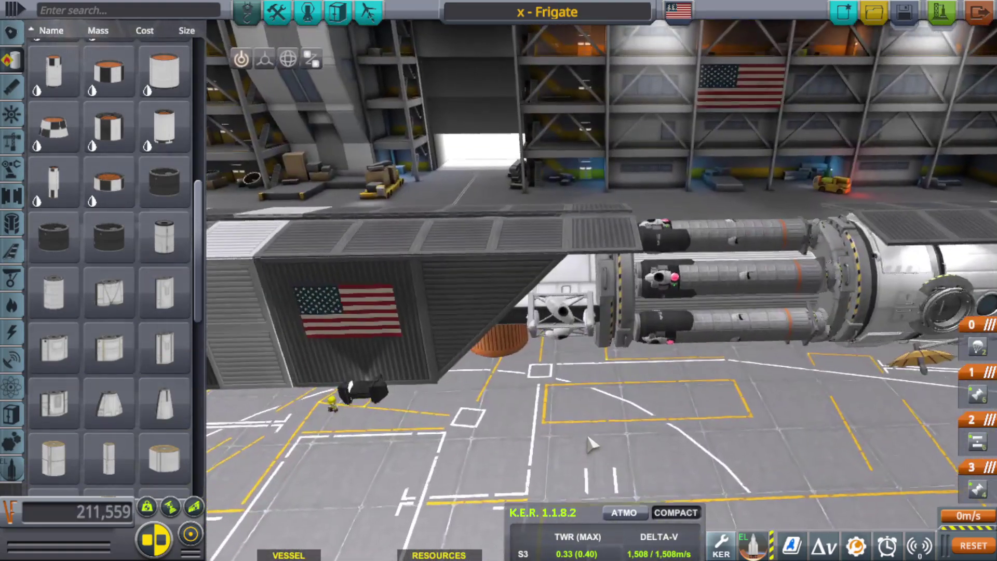
left_click_drag(557, 488, 630, 334)
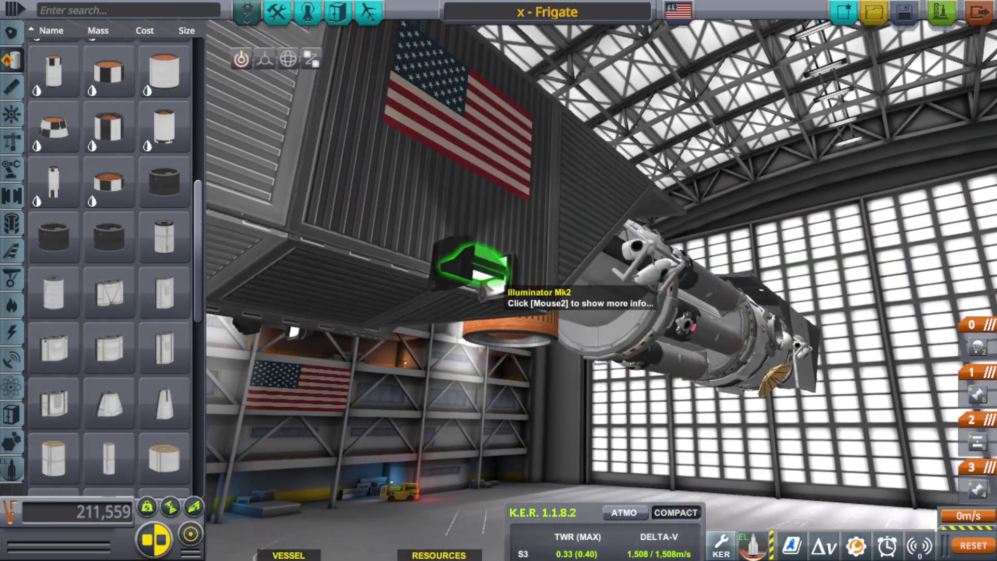
left_click_drag(489, 283, 524, 448)
scroll(499, 472, "up", 3)
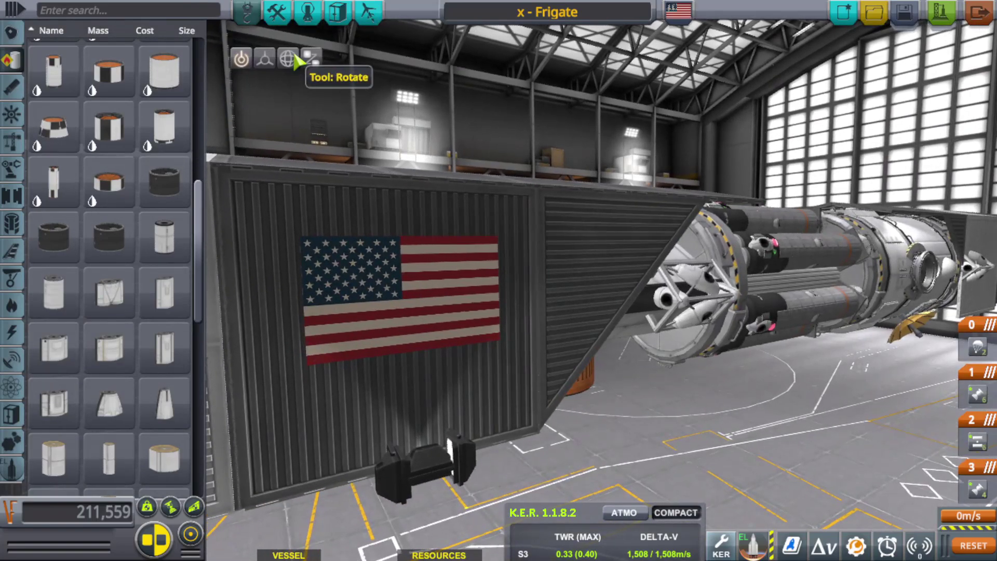
left_click(294, 56)
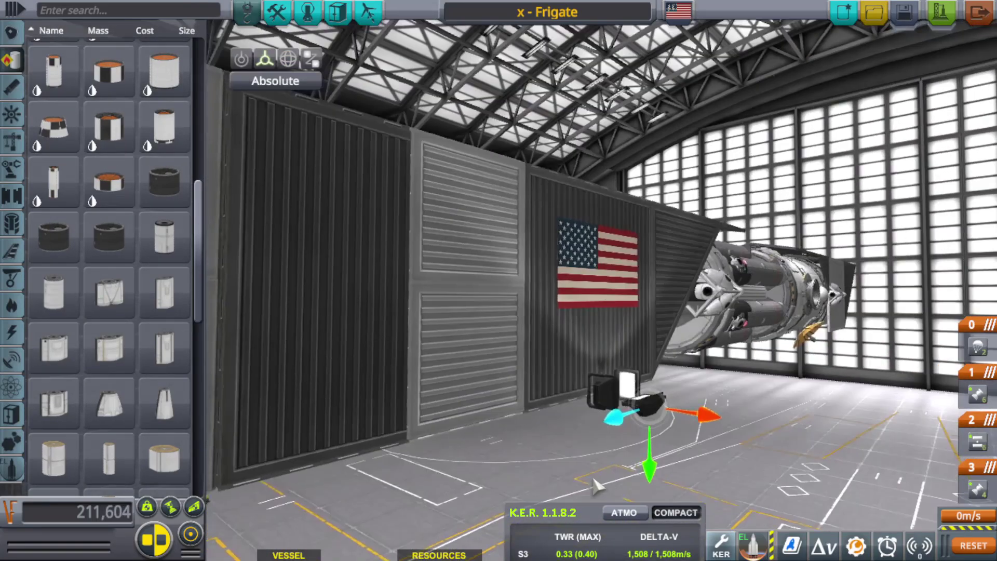
Inspect the x - Frigate's Hitchhiker crew section with its docking port and the LV-N "Nerv" engines at the stern
left_click_drag(596, 477, 647, 423)
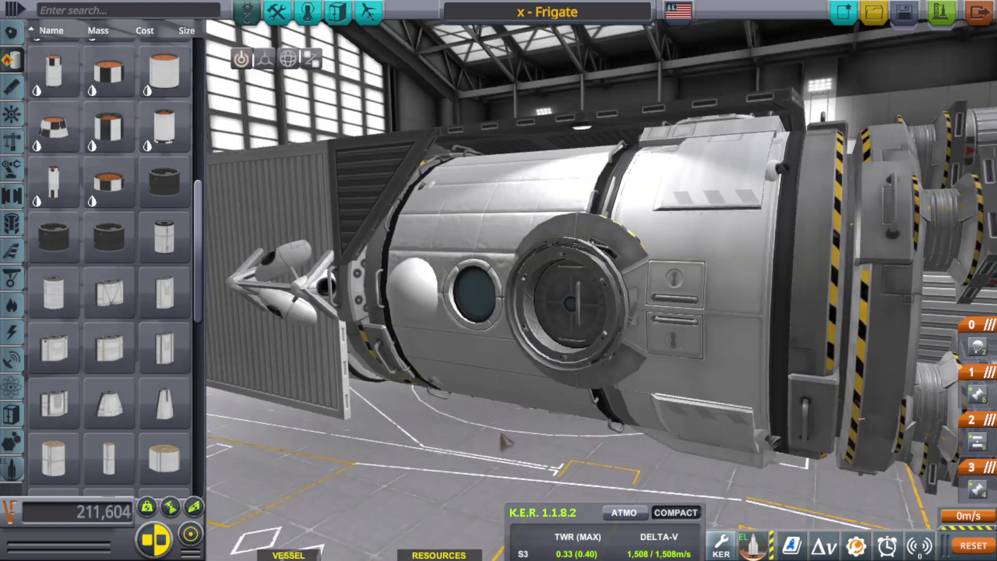
left_click_drag(503, 441, 553, 450)
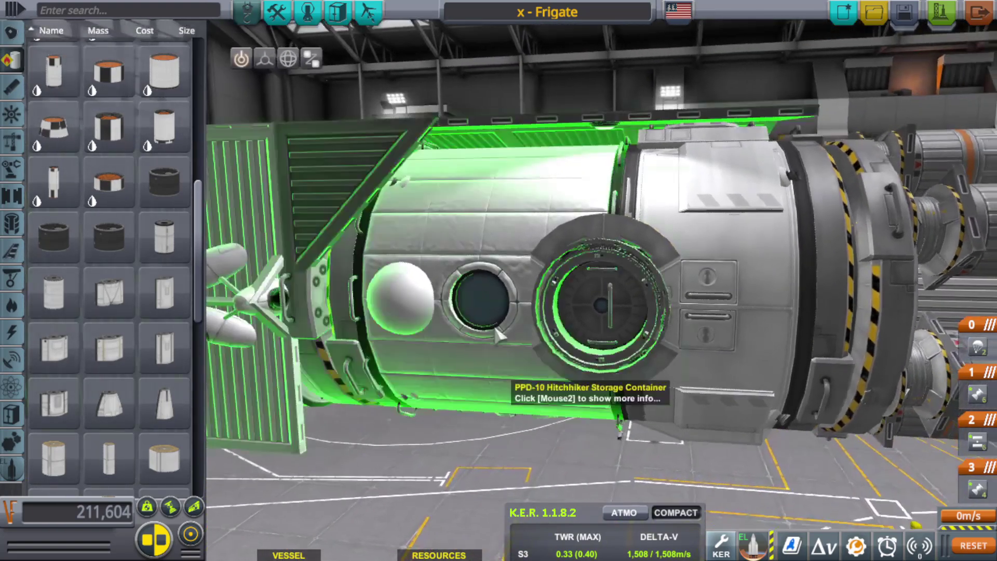
left_click_drag(566, 485, 877, 460)
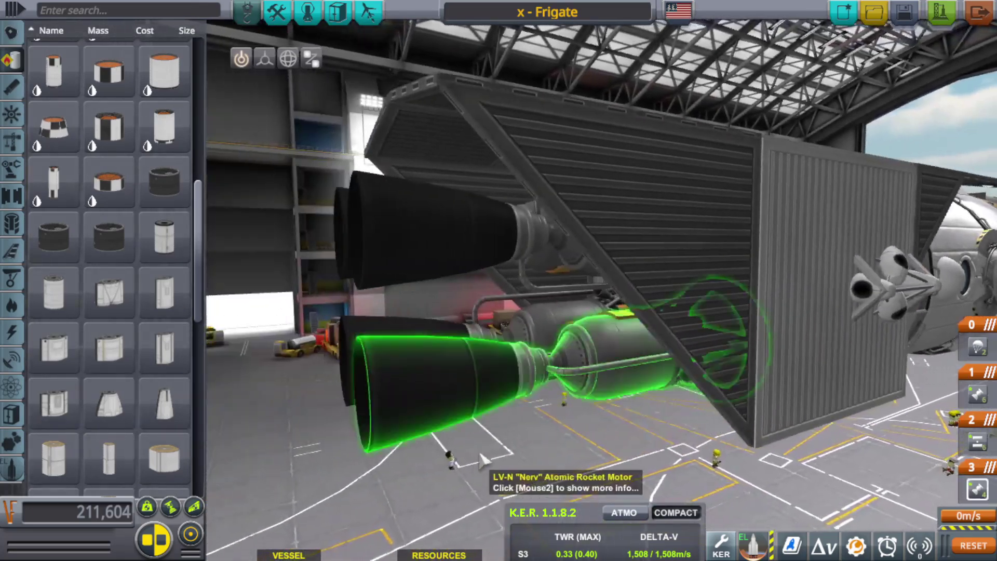
Copy the American flag from the x - Frigate's side onto the large dark panel at the bow end
mouse_move(449, 415)
left_mouse_down()
mouse_move(709, 394)
mouse_move(552, 438)
mouse_move(462, 442)
mouse_move(857, 396)
mouse_move(829, 358)
mouse_move(648, 456)
mouse_move(779, 281)
mouse_move(805, 209)
mouse_move(430, 410)
left_mouse_up()
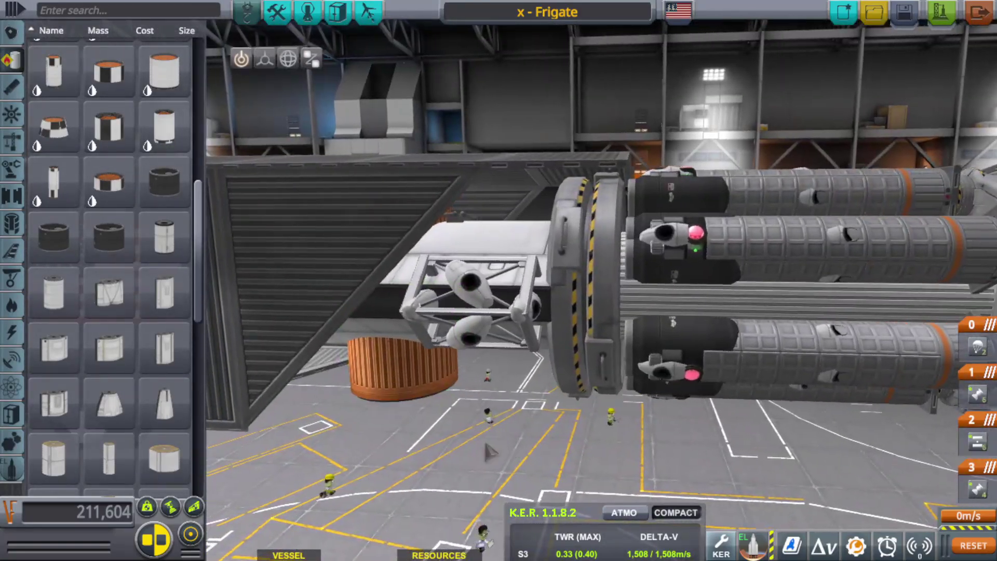
left_click_drag(477, 447, 516, 488)
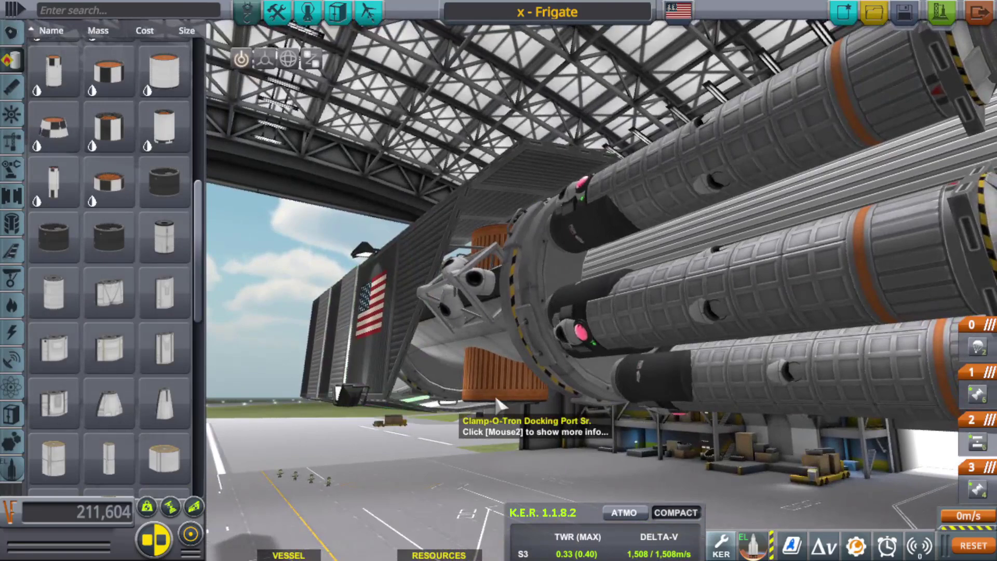
left_click_drag(559, 399, 710, 463)
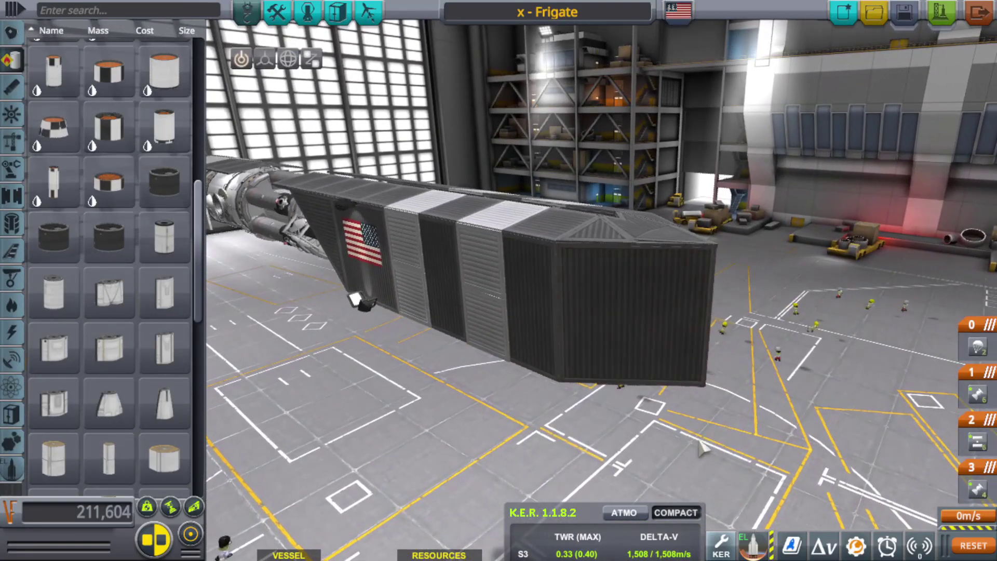
left_click(370, 251, "alt")
scroll(625, 332, "up", 3)
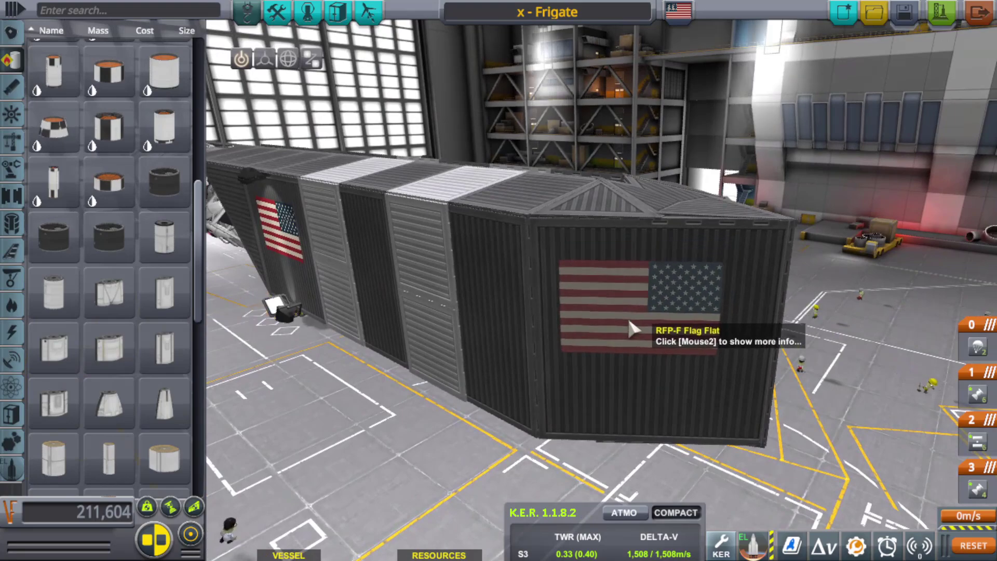
left_click_drag(631, 328, 618, 353)
left_click(685, 264)
left_click_drag(684, 264, 688, 286)
Set the copied bow panel flag to the 735 2 design with a transparent background
right_click(686, 281)
left_click(805, 284)
scroll(519, 312, "down", 10)
left_click(465, 220)
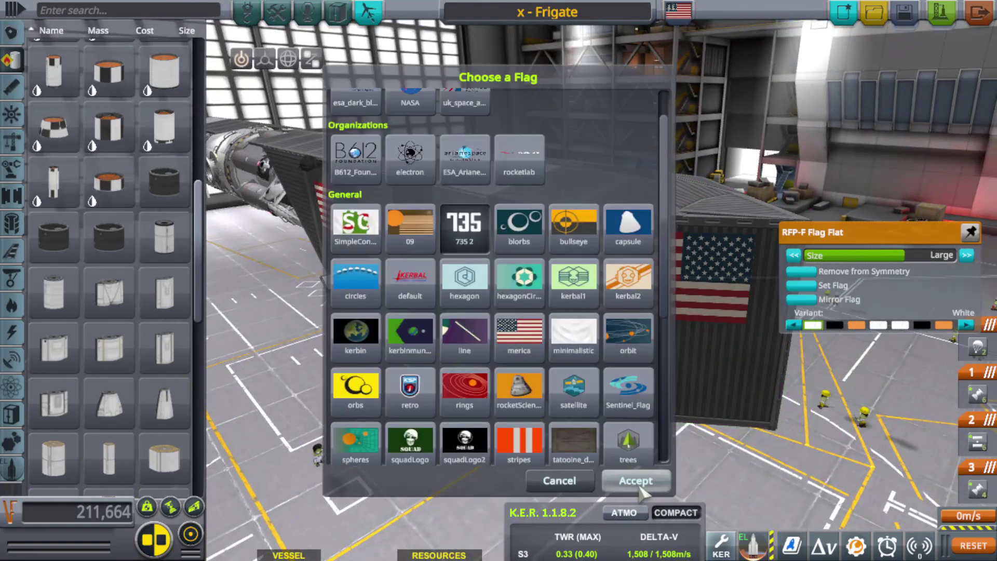
left_click(635, 480)
left_click_drag(609, 285, 650, 364)
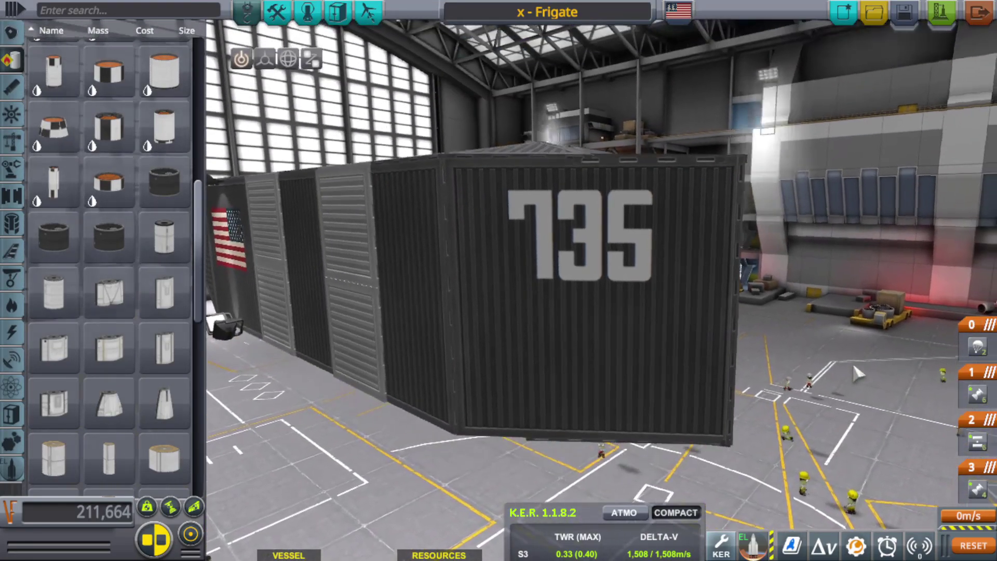
Move the 735 marking from the bow panel to the slanted hull panel beside the American flag
left_click_drag(857, 372, 815, 485)
left_click_drag(827, 439, 761, 375)
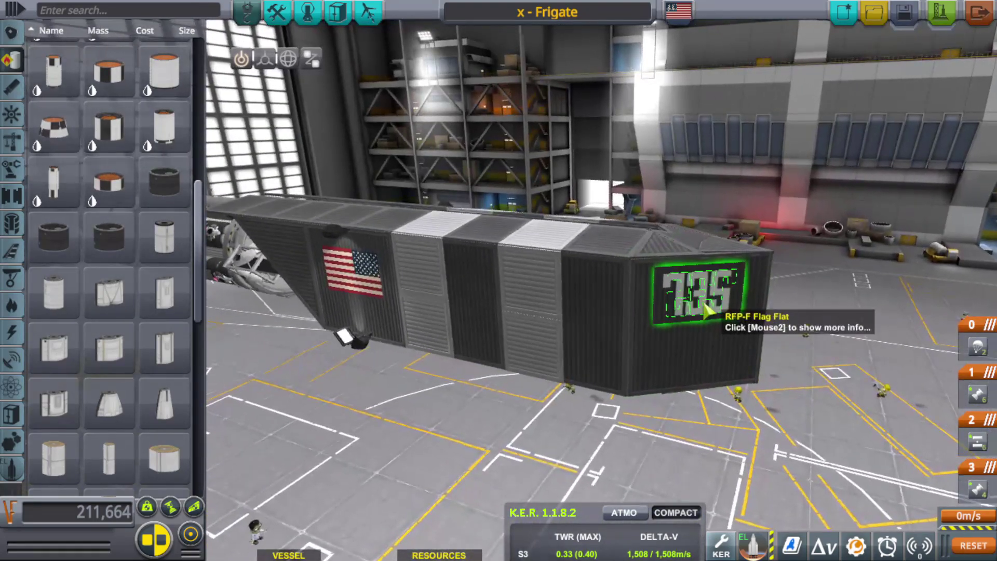
left_click_drag(665, 408, 514, 340)
left_click(514, 341)
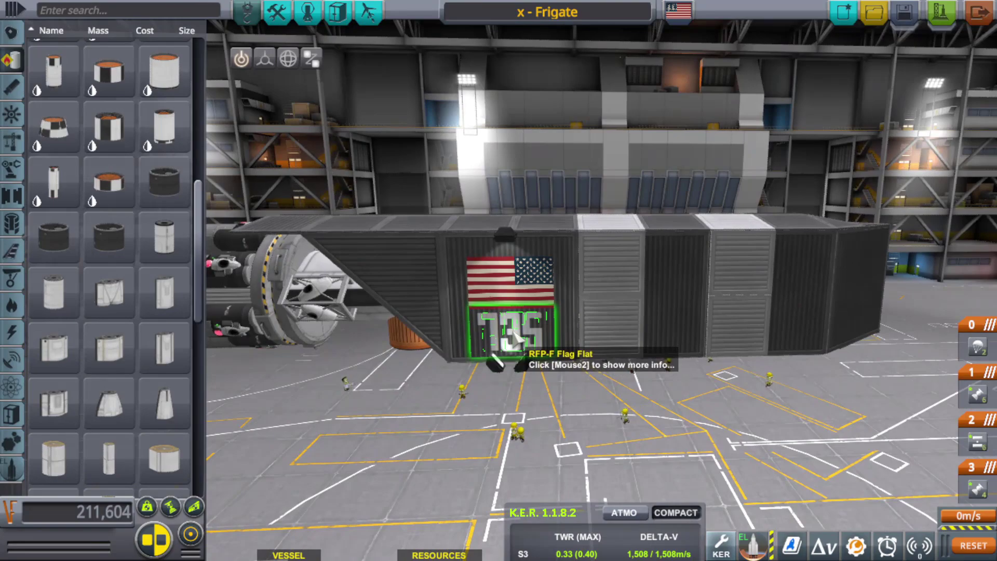
left_click_drag(832, 465, 826, 448)
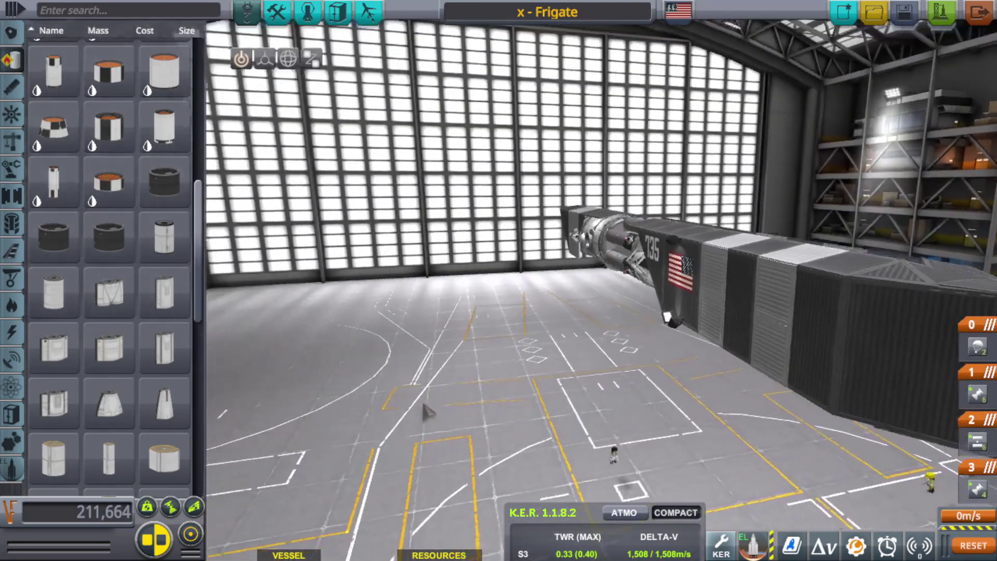
Place a copy of the 735 marking on the x - Frigate's bow end panel
left_click_drag(426, 409, 740, 395)
left_click_drag(545, 423, 810, 384)
left_click_drag(529, 382, 675, 424)
scroll(746, 397, "down", 3)
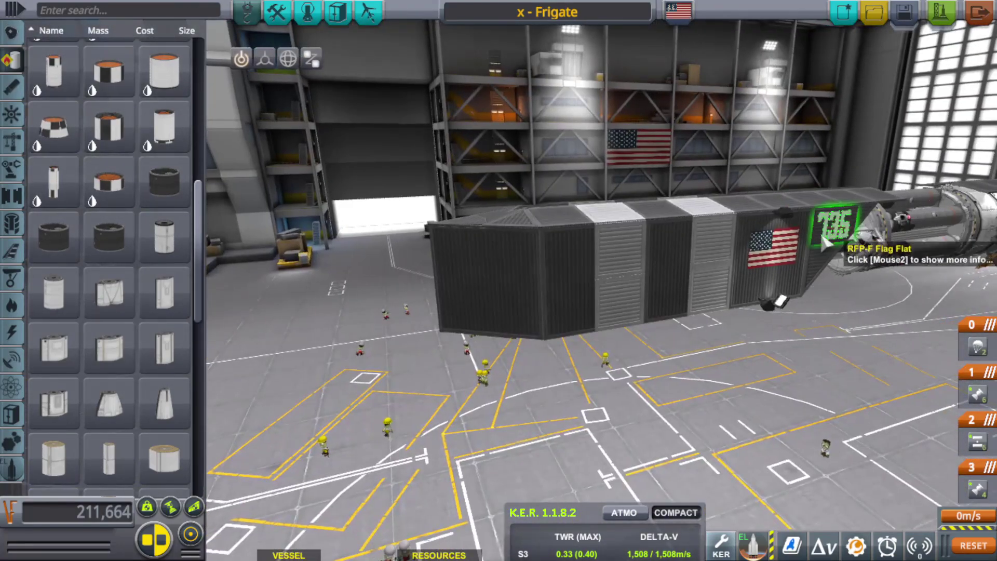
left_click_drag(803, 247, 627, 273)
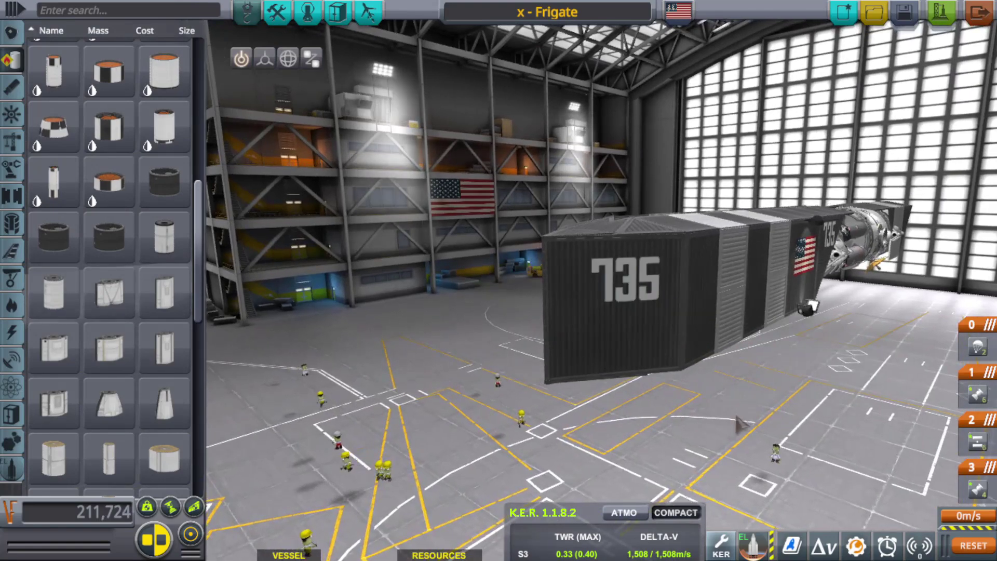
Change the copied bow marking's flag design to ussonyx2
left_click_drag(730, 427, 649, 295)
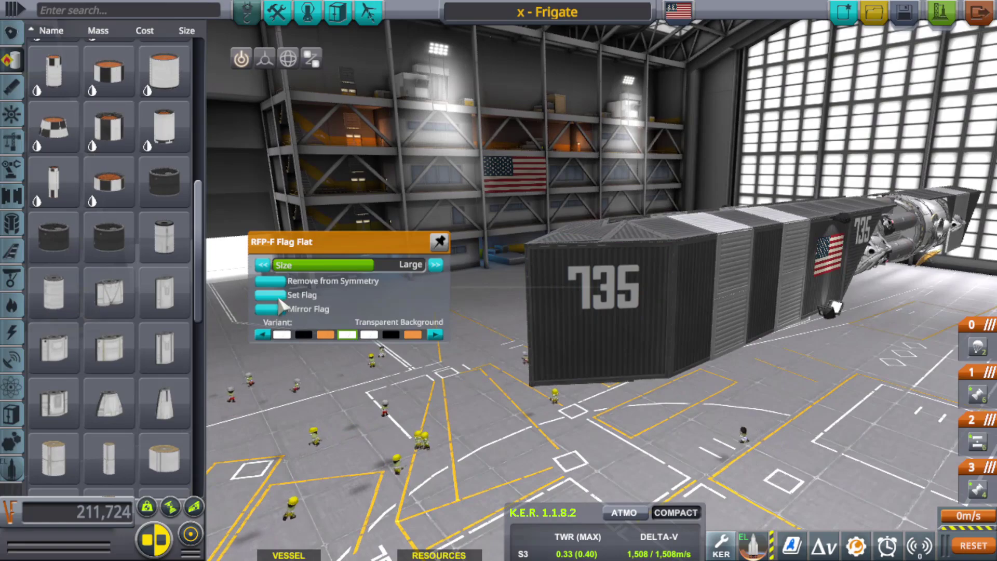
left_click(276, 297)
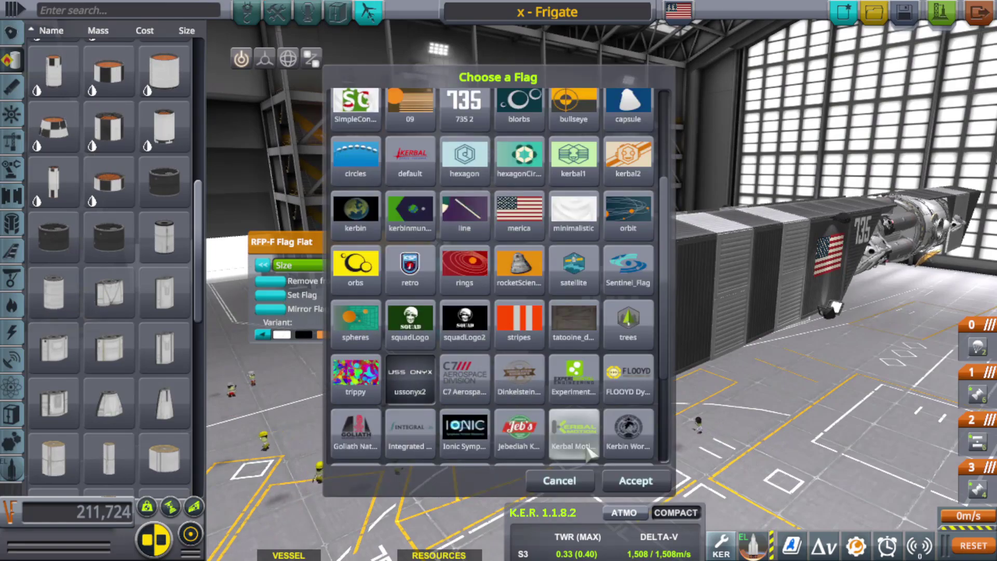
left_click(636, 481)
left_click(631, 462)
scroll(631, 462, "down", 4)
Move the USS ONYX marking from the bow to directly below the side's American flag, using mirror symmetry
left_click_drag(612, 451, 769, 415)
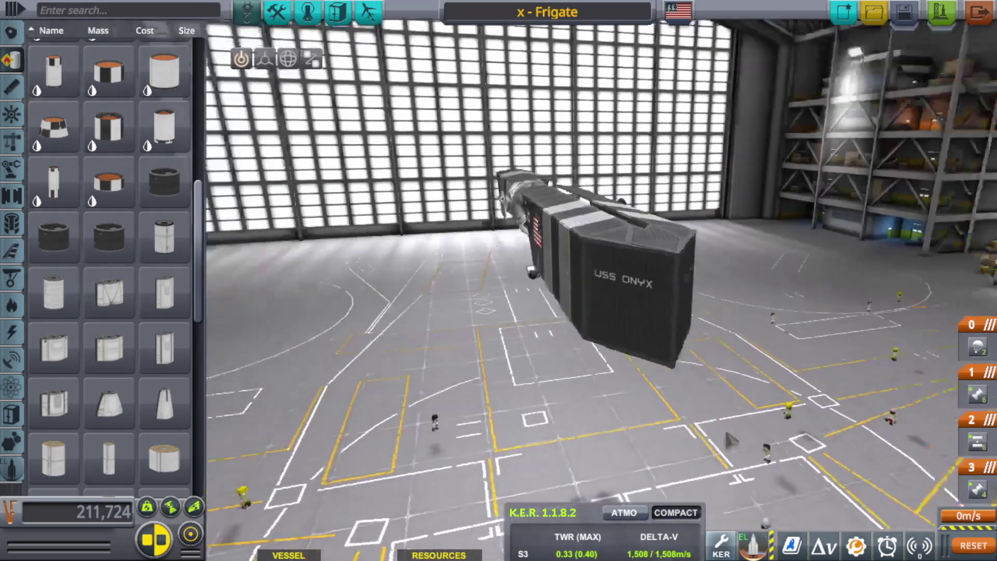
left_click(640, 279)
left_click_drag(748, 342, 638, 350)
key("r")
key("r")
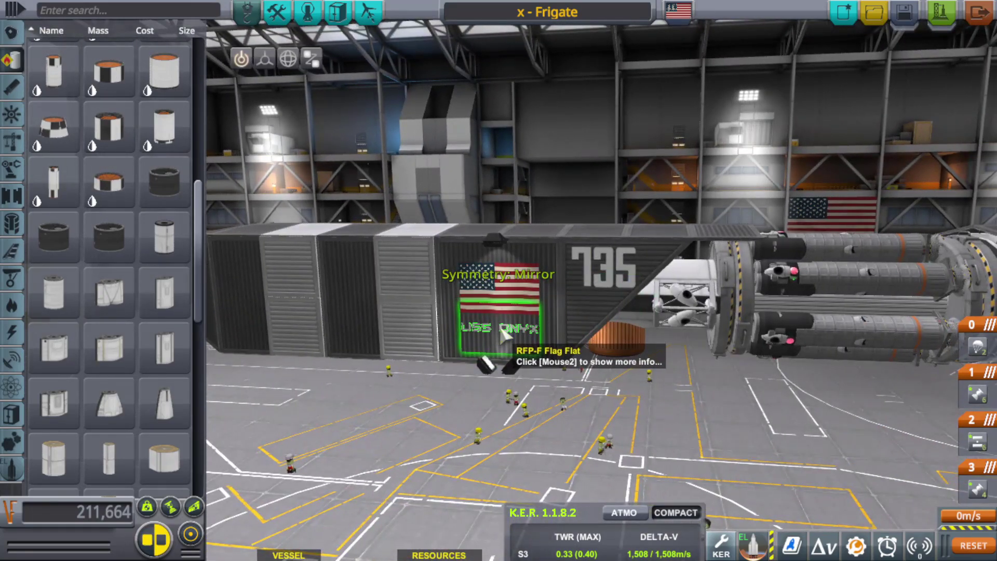
left_click(503, 335)
scroll(525, 343, "up", 5)
left_click_drag(766, 456, 807, 422)
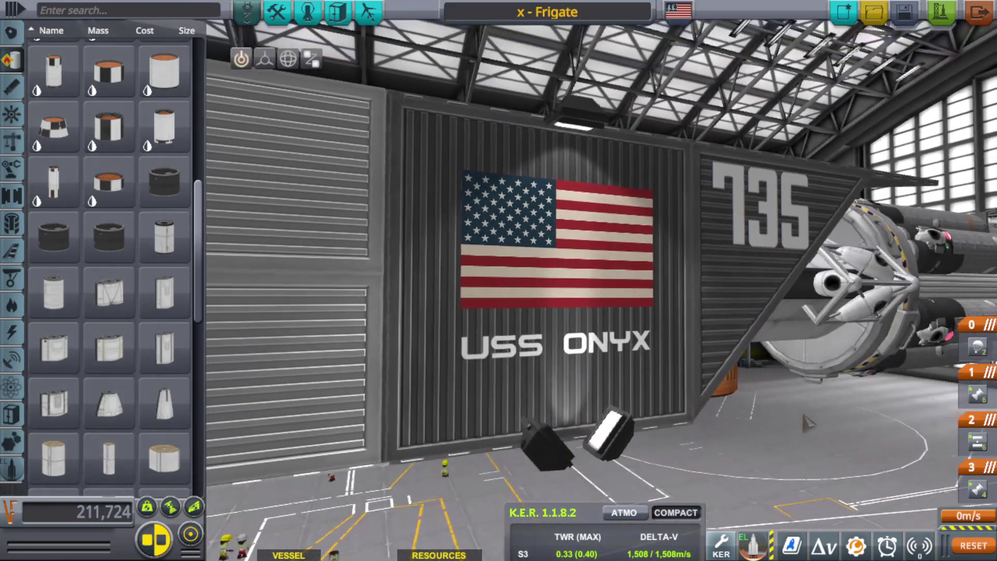
scroll(807, 423, "down", 8)
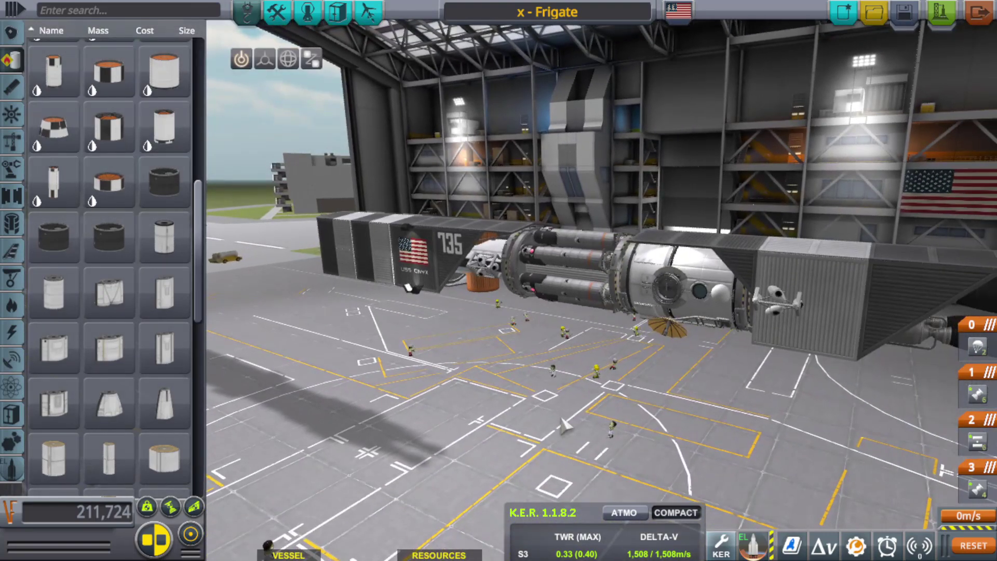
left_click_drag(388, 383, 900, 186)
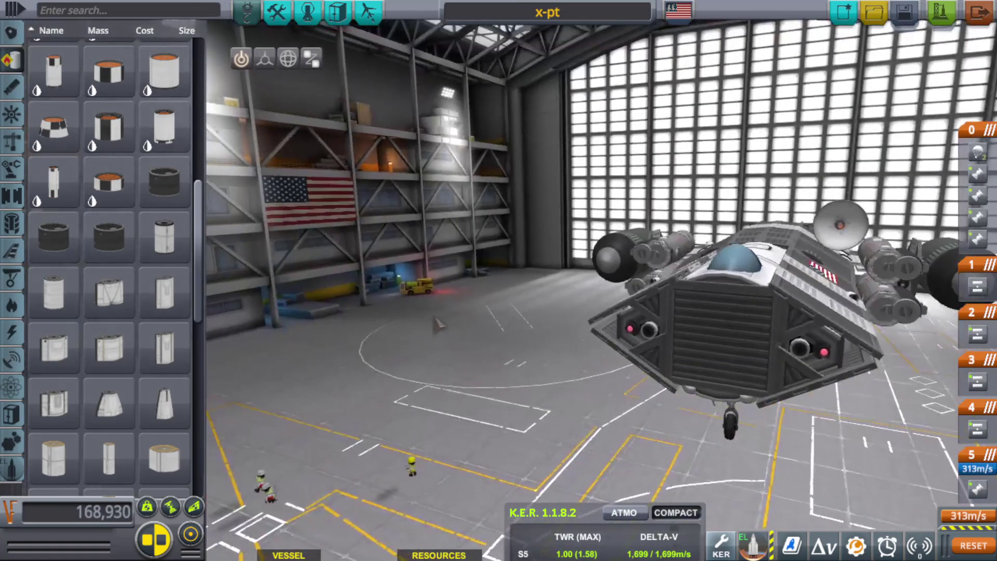
Add the 735 and USS ONYX markings to the x-pt's dark side panel ahead of the American flag
left_click_drag(882, 395, 630, 323)
left_click(236, 413)
left_click_drag(312, 436, 604, 244)
scroll(596, 340, "up", 4)
right_click(599, 307)
scroll(601, 426, "down", 3)
scroll(631, 372, "up", 3)
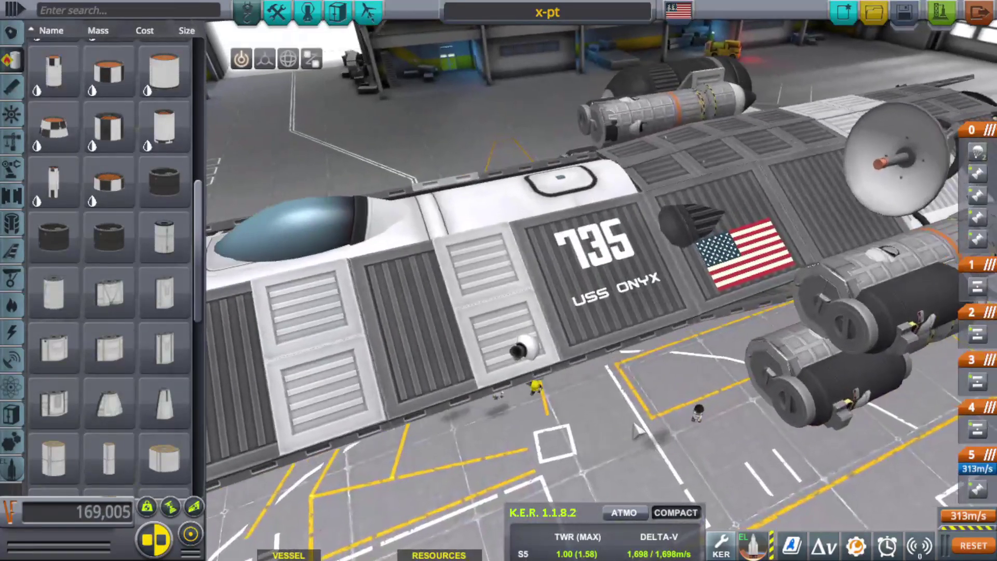
Examine the x-pt from both sides, including its new hull markings, side-mounted engines and dish antenna
left_click_drag(633, 424, 656, 420)
scroll(571, 413, "down", 5)
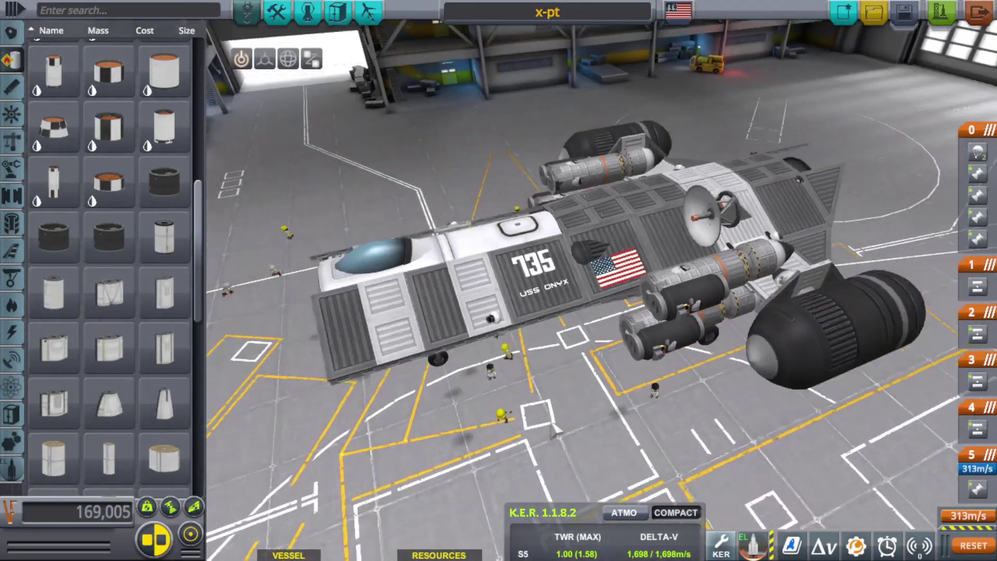
left_click_drag(571, 413, 555, 487)
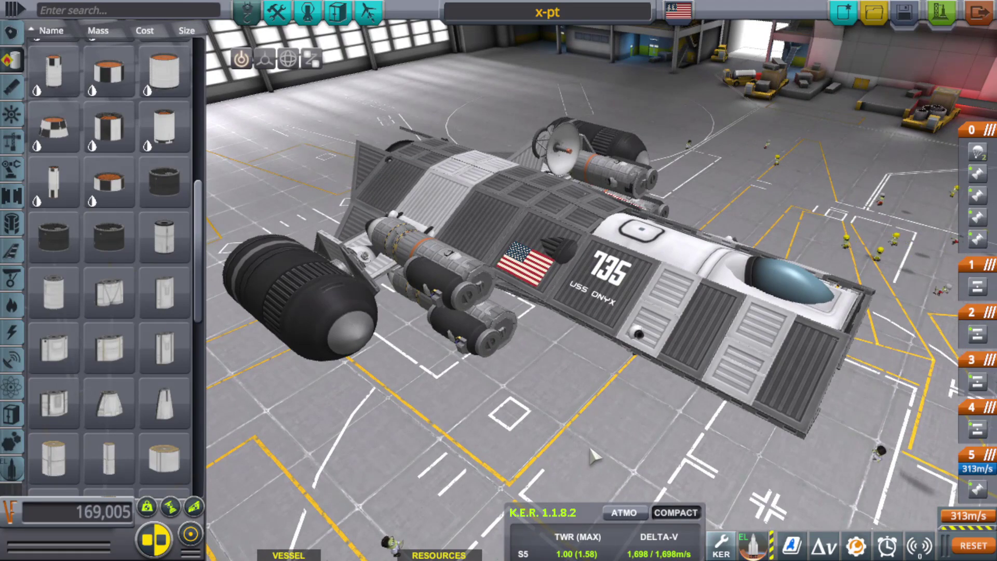
scroll(590, 449, "down", 4)
left_click_drag(591, 449, 699, 496)
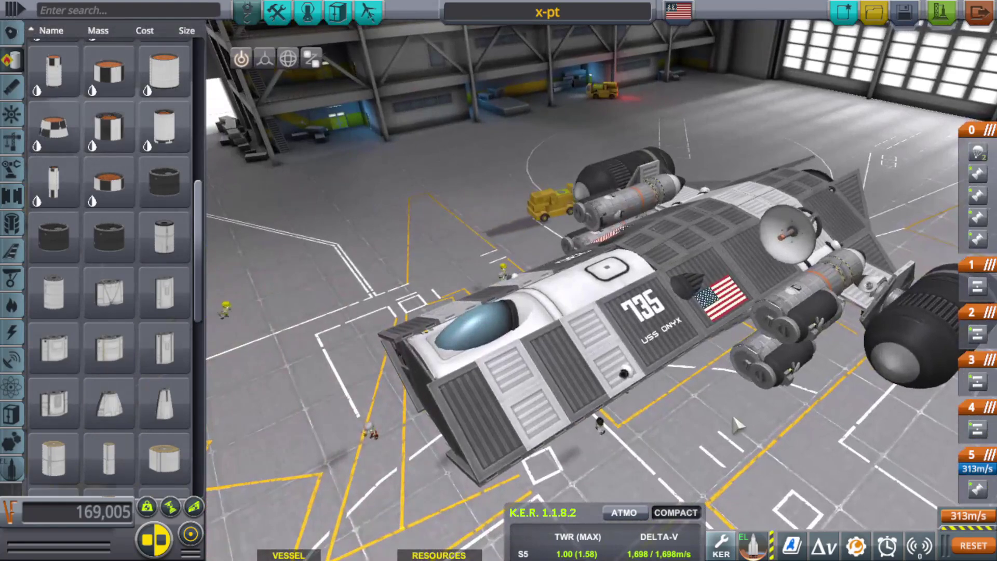
left_click_drag(741, 424, 670, 423)
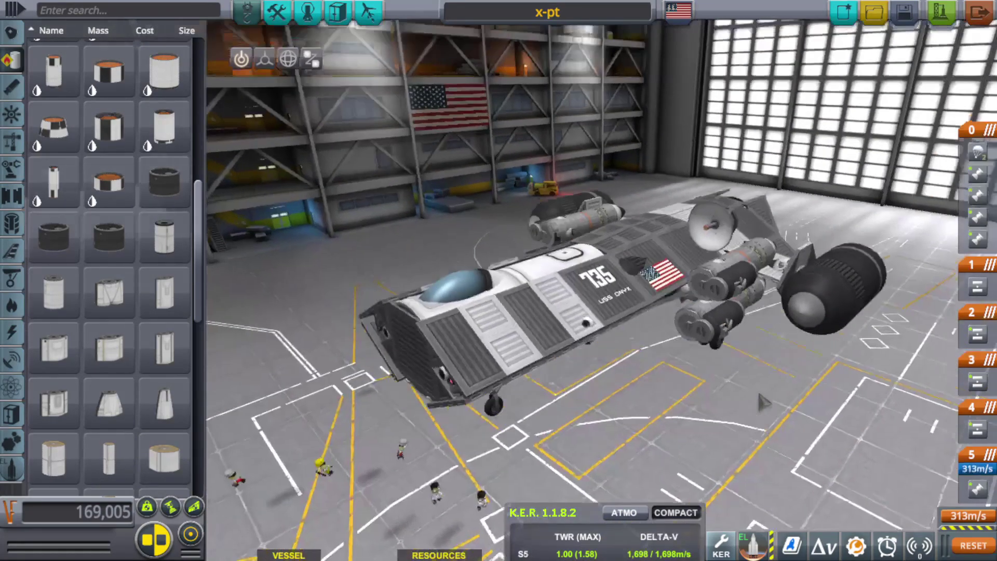
left_click_drag(762, 401, 681, 477)
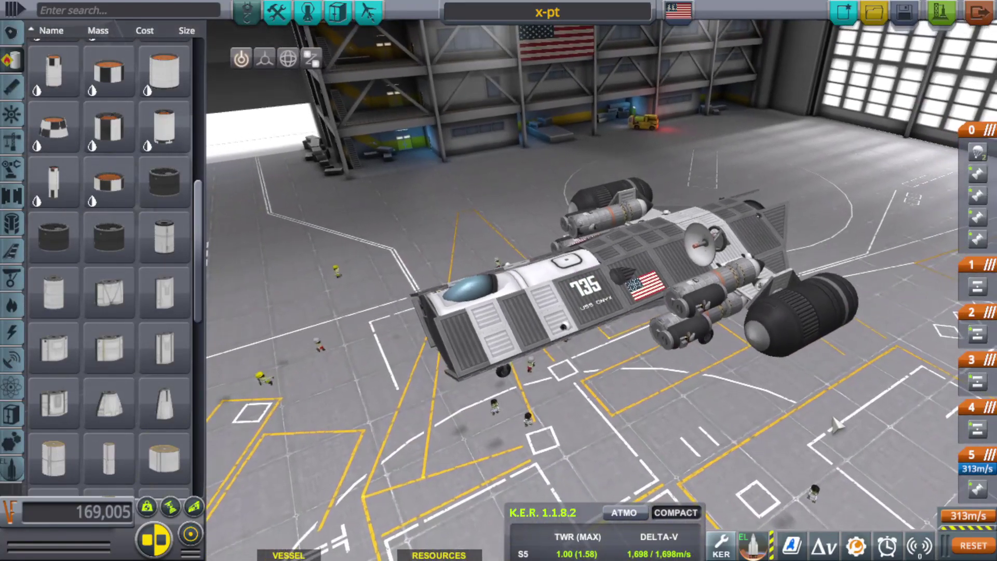
left_click_drag(837, 426, 735, 442)
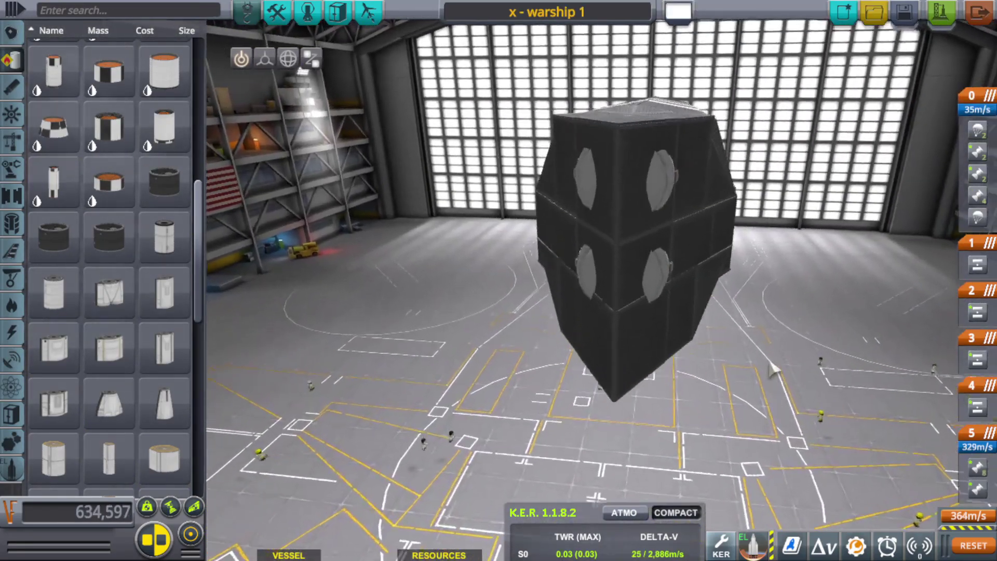
Place two copies of the American flag side by side on the x - warship 1's dark upper hull panels
scroll(810, 410, "up", 5)
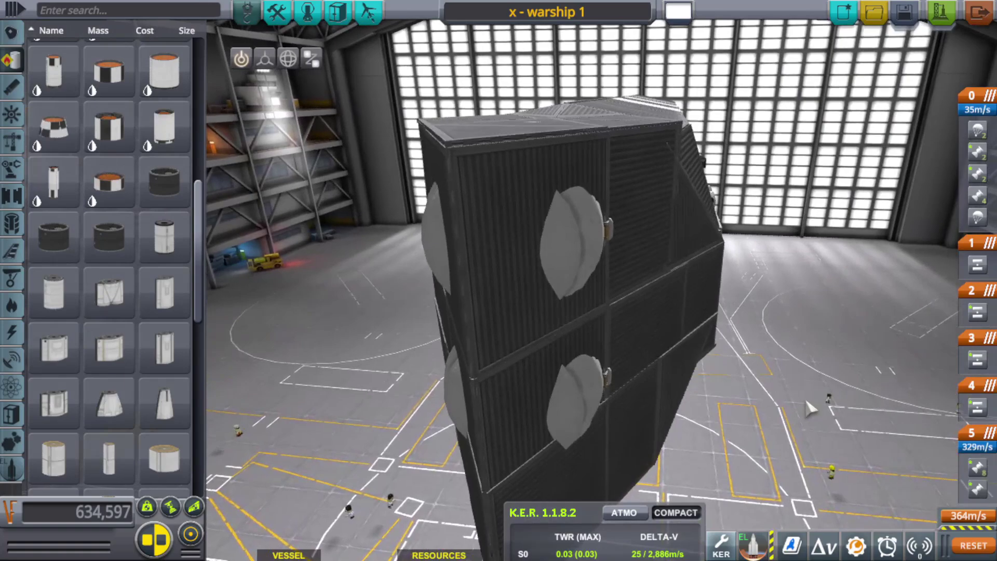
scroll(810, 408, "up", 8)
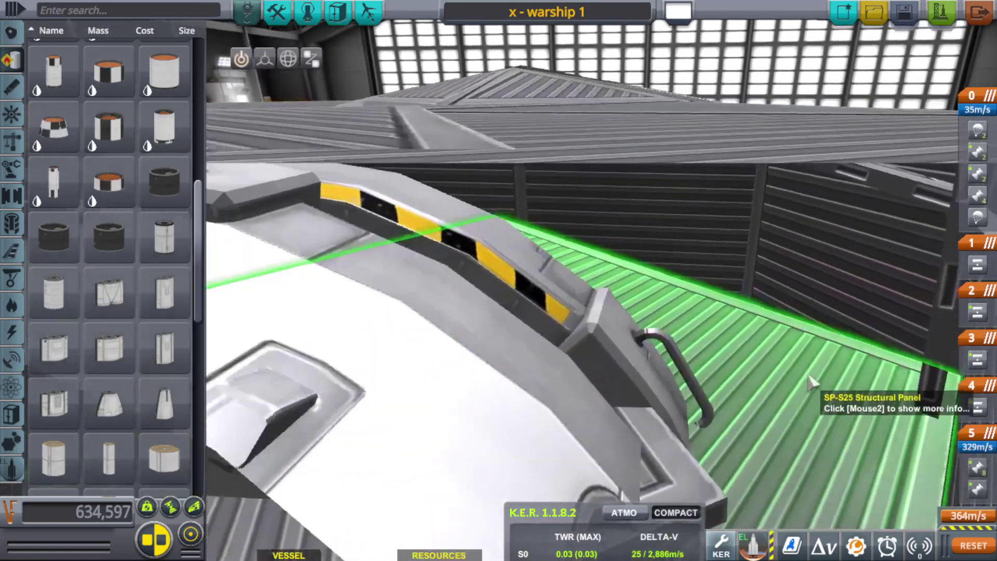
scroll(812, 385, "down", 5)
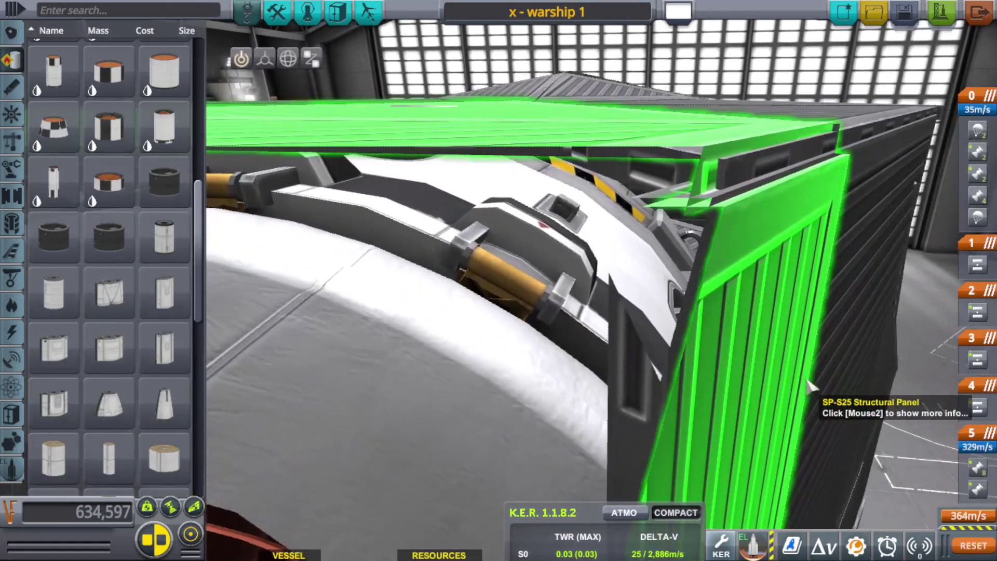
scroll(812, 387, "down", 10)
left_click_drag(810, 385, 531, 355)
scroll(532, 354, "up", 10)
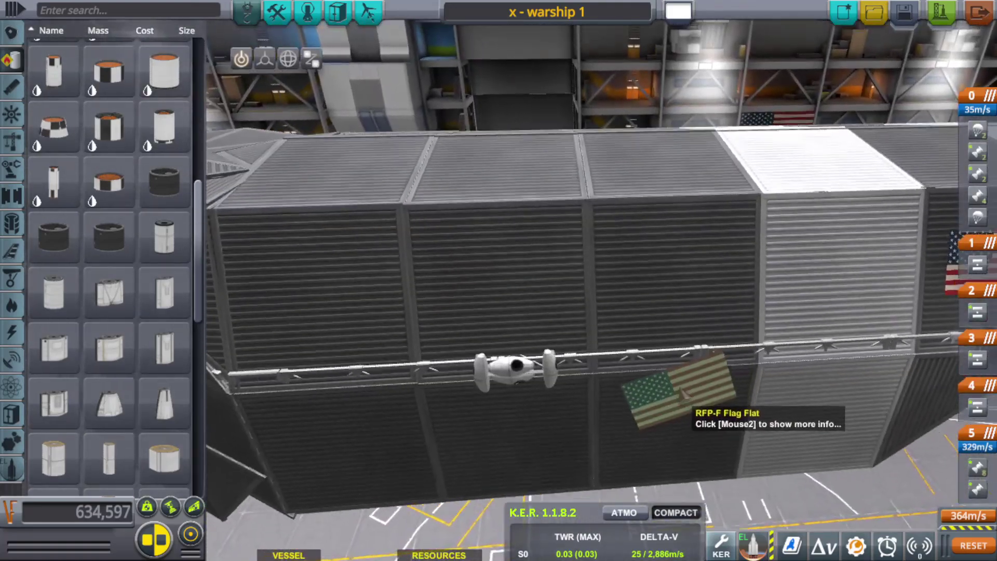
left_click_drag(681, 389, 683, 375)
left_click_drag(534, 133, 457, 236)
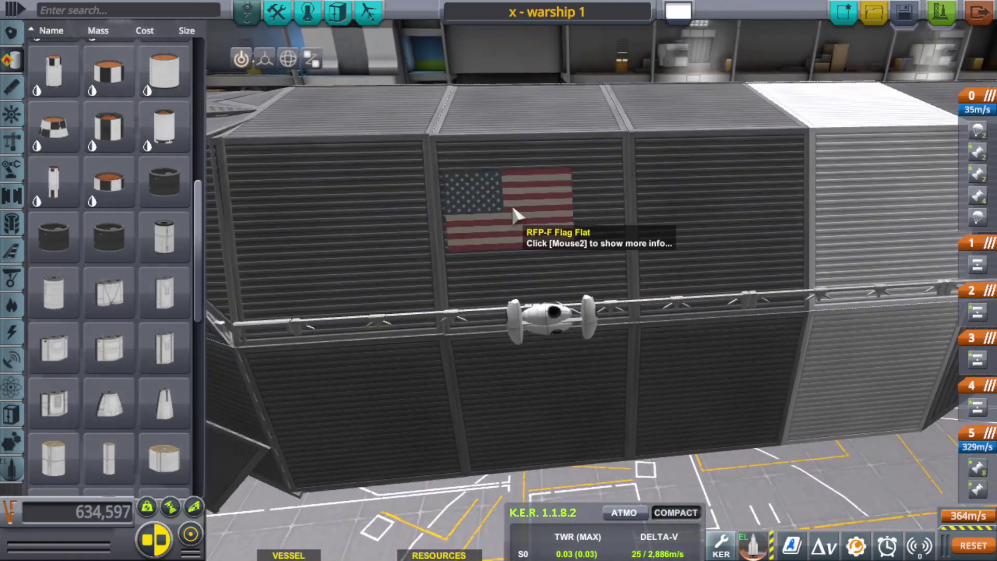
left_click_drag(513, 206, 545, 193)
left_click(522, 151)
left_click(529, 160, "alt")
left_click_drag(529, 160, 555, 227)
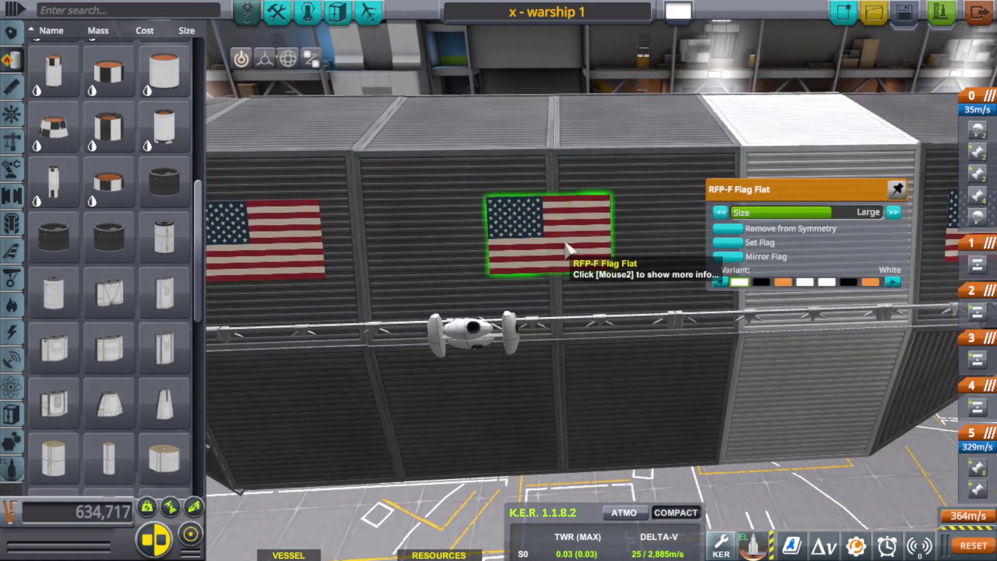
Enlarge the flag copy nearer the light hull band to Huge and change its design to ussonyx2
left_click(891, 212)
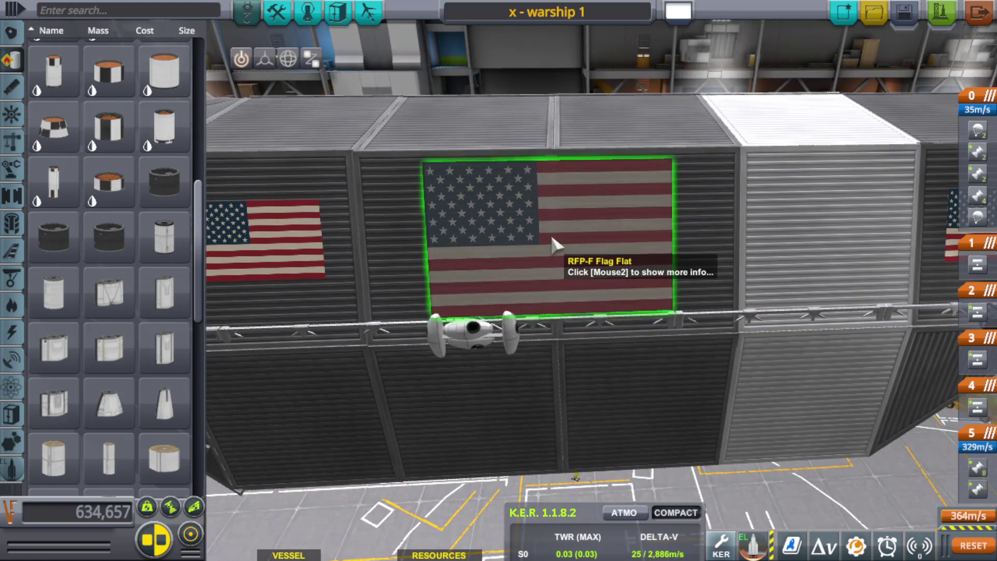
right_click(550, 232)
left_click(729, 244)
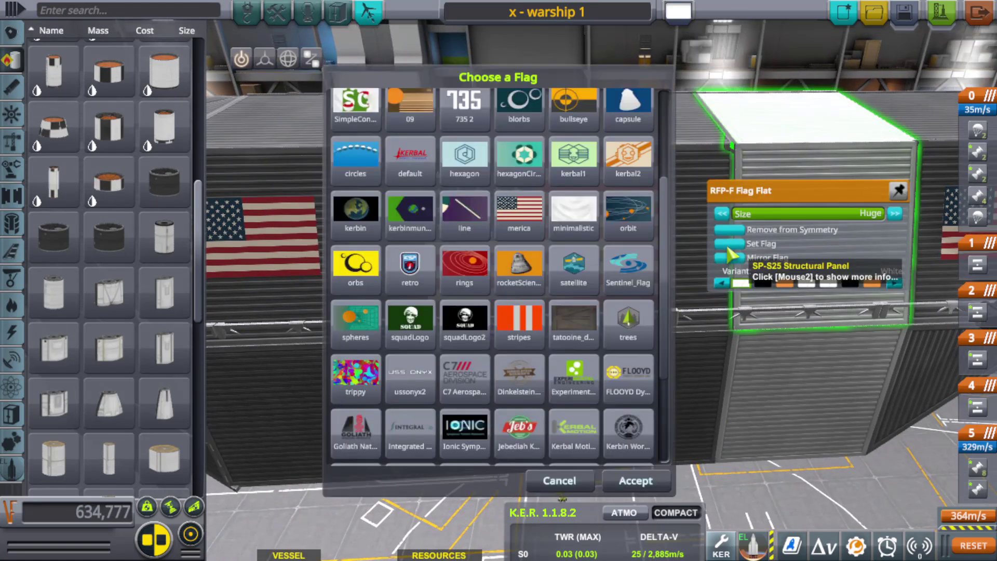
left_click(637, 488)
Change the other copied flag on the x - warship 1's upper hull to the 735 design
right_click(265, 234)
left_click(37, 245)
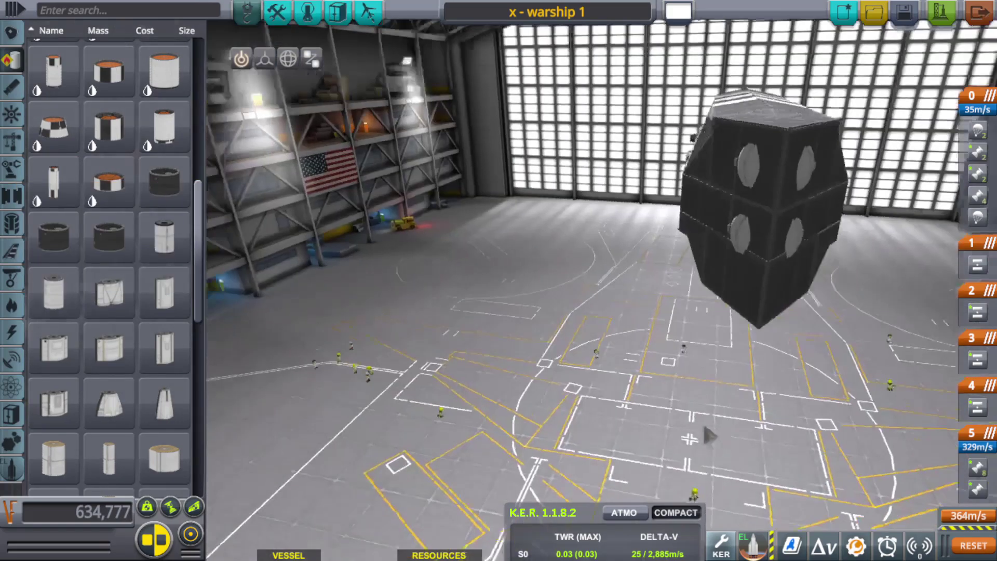
left_click_drag(702, 426, 615, 415)
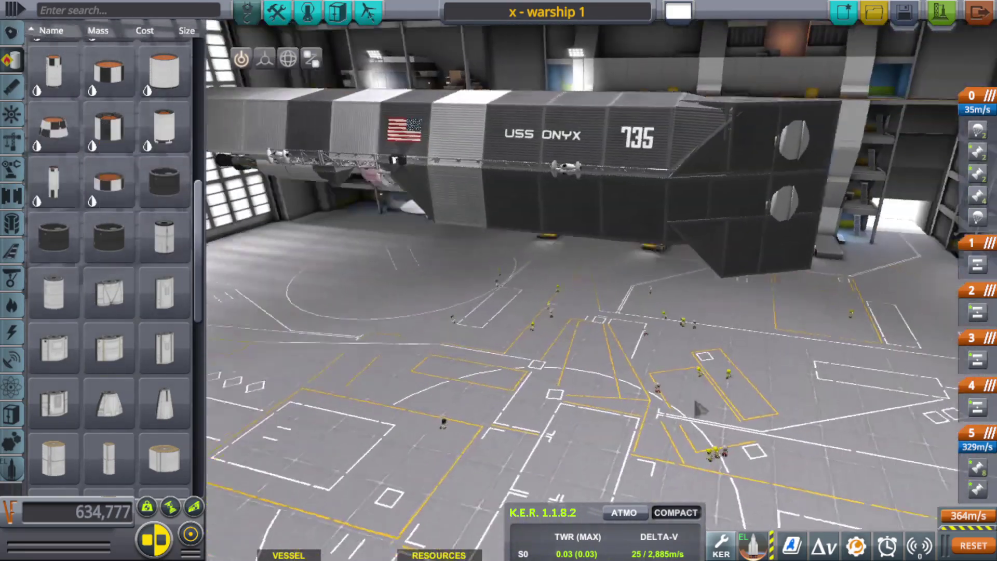
Inspect the telescoping hydraulic cylinder's settings and the 10 m heat shield it carries in front of the x - warship 1's hull
left_click_drag(697, 409, 434, 363)
right_click(473, 156)
scroll(501, 431, "up", 3)
left_click_drag(501, 428, 540, 391)
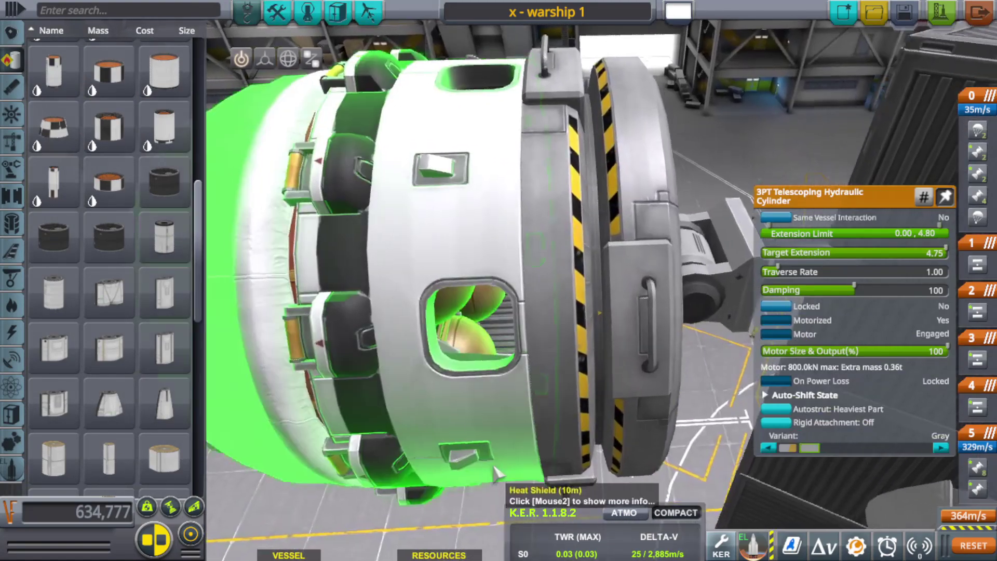
scroll(545, 449, "up", 2)
scroll(580, 438, "down", 10)
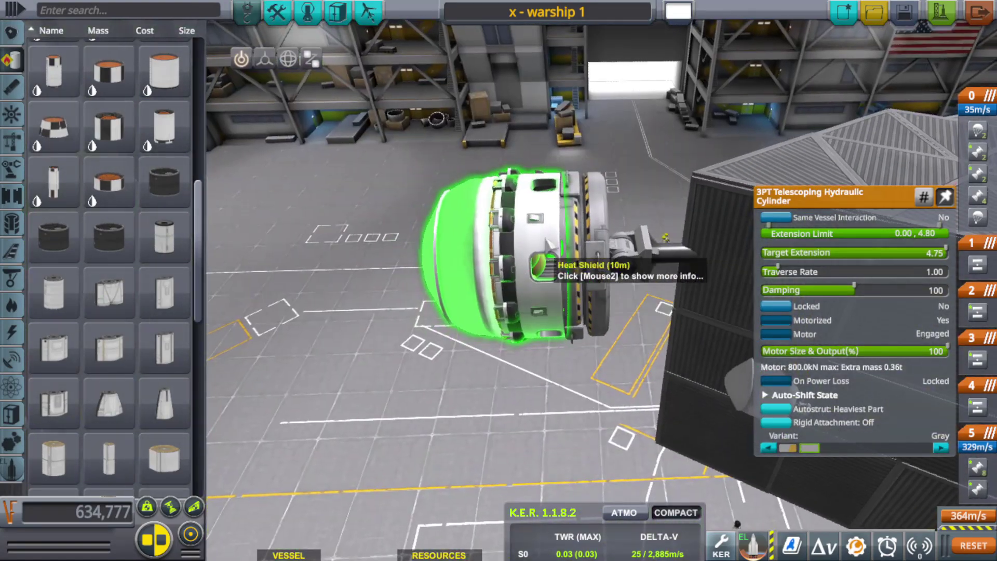
left_click_drag(546, 239, 522, 241)
Inflate the 10 m heat shield mounted on the warship's hydraulic arm
right_click(422, 266)
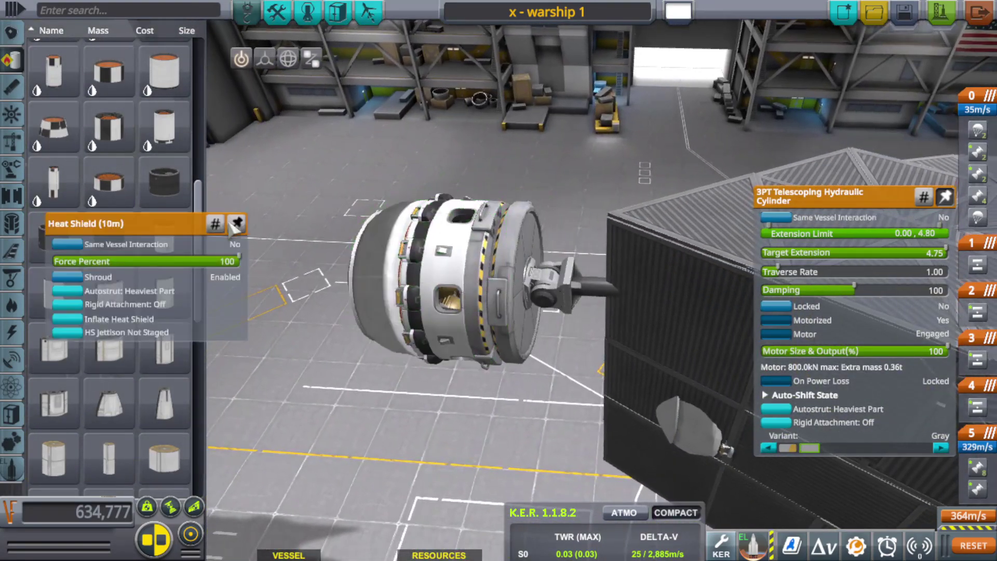
left_click_drag(215, 223, 349, 407)
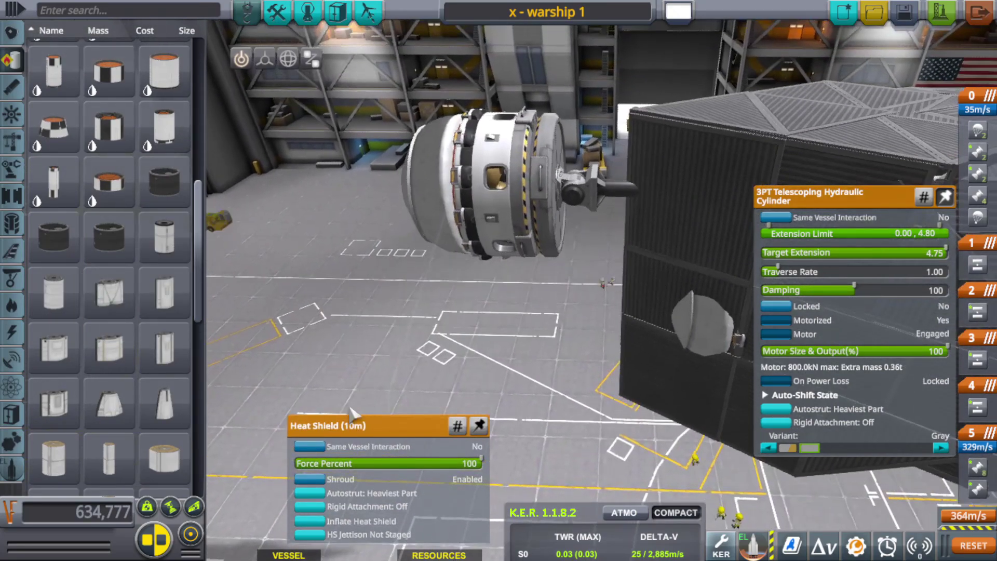
left_click(318, 521)
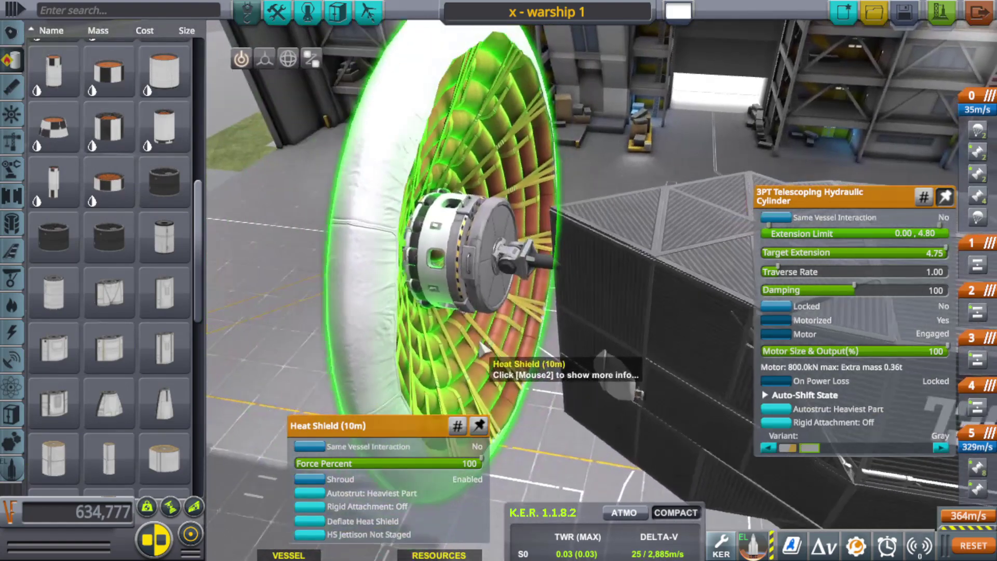
Examine the x - warship 1's marked hull, then its underside with the dish antenna, side pods and engine section
scroll(482, 348, "down", 3)
left_click_drag(483, 348, 332, 504)
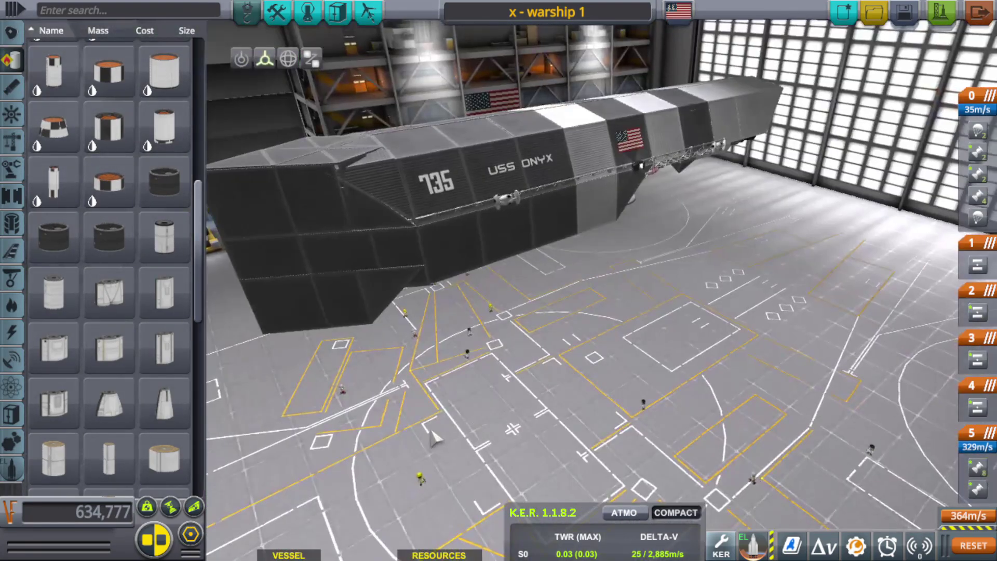
left_click_drag(435, 439, 337, 449)
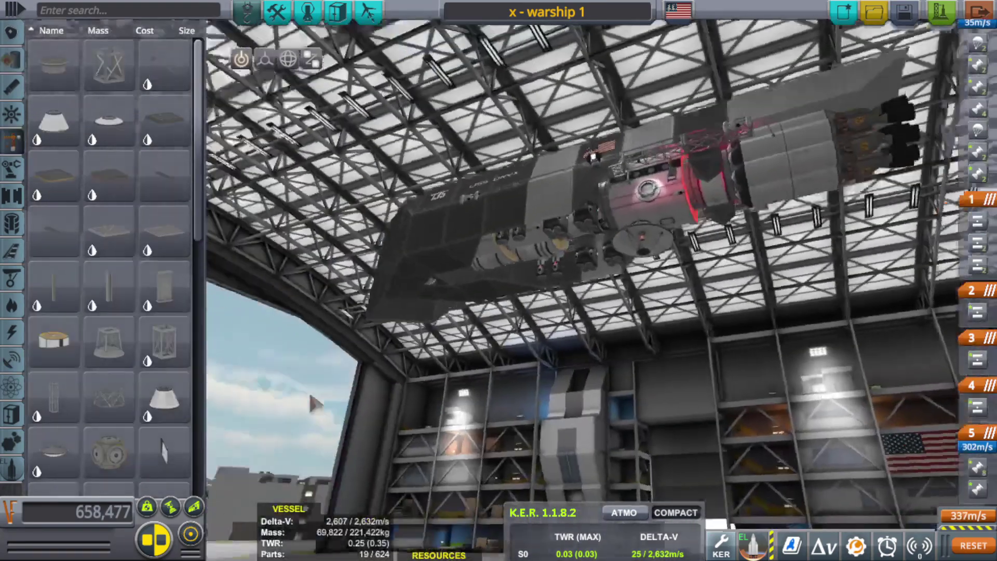
left_click_drag(309, 396, 443, 398)
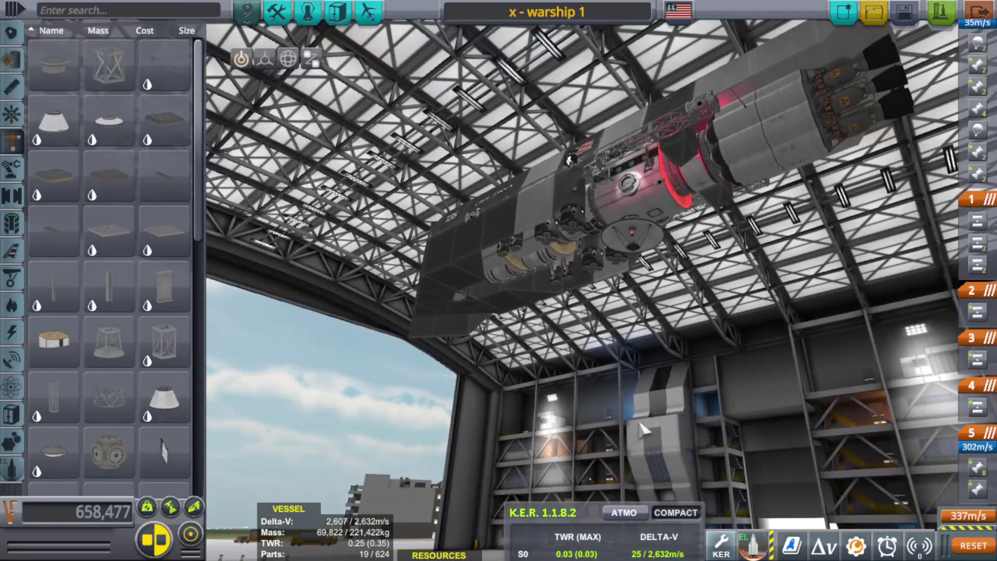
scroll(641, 419, "up", 5)
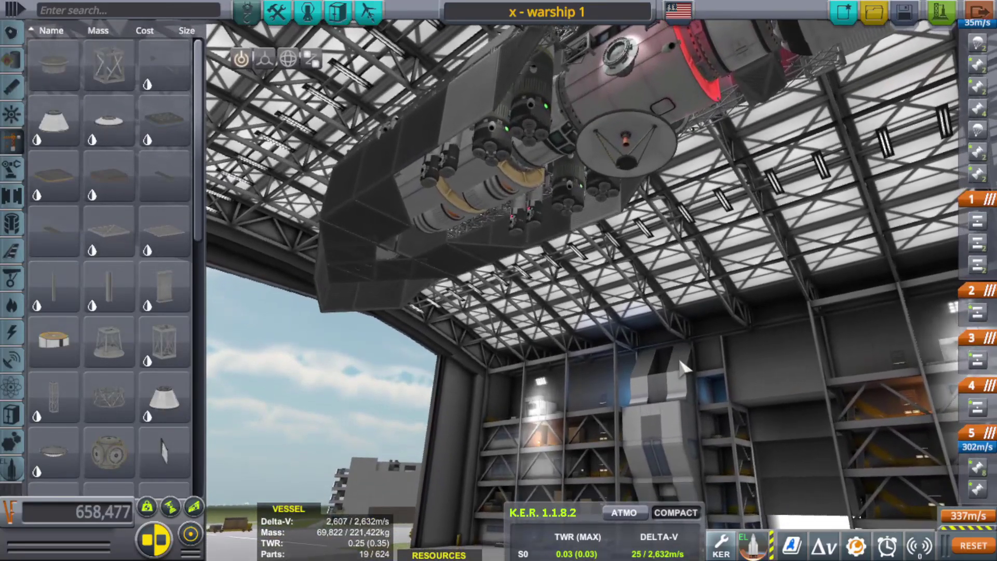
middle_click(644, 97)
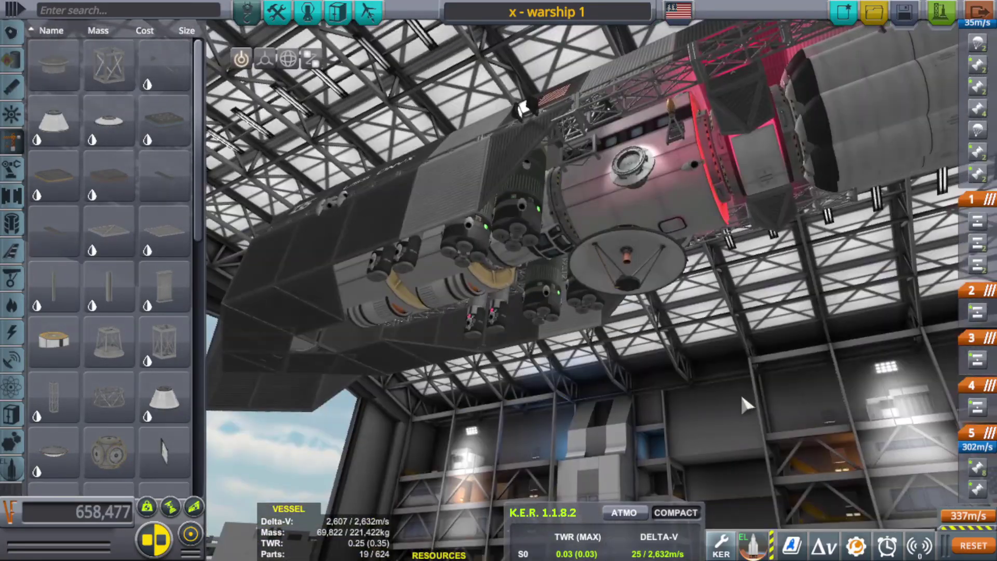
mouse_move(739, 391)
left_mouse_down()
mouse_move(710, 393)
mouse_move(723, 398)
left_mouse_up()
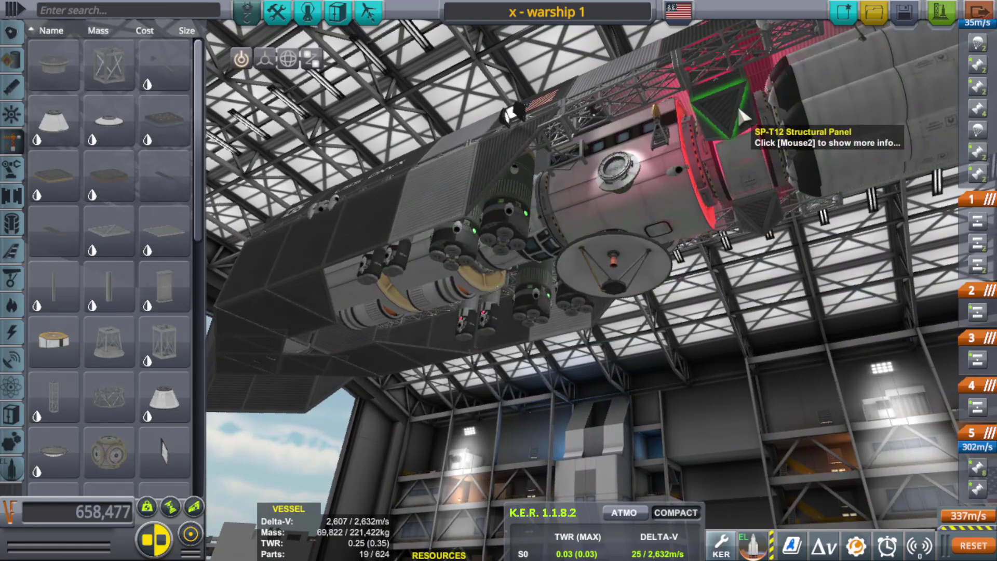
left_click_drag(738, 108, 599, 96)
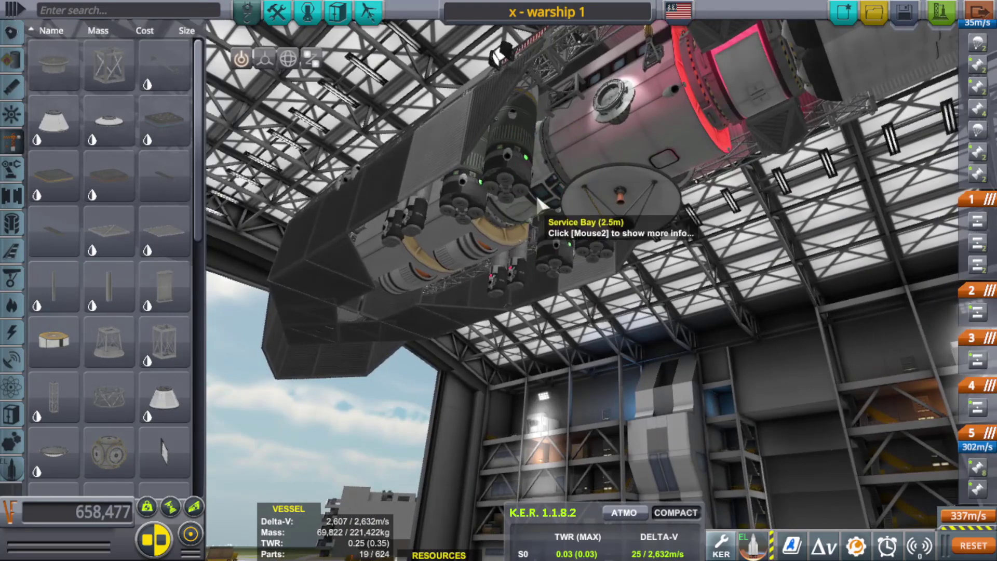
left_click_drag(665, 119, 664, 248)
Open the 2.5 m service bay ahead of the engine tanks and inspect the radioisotope generators inside
scroll(665, 231, "up", 2)
right_click(659, 223)
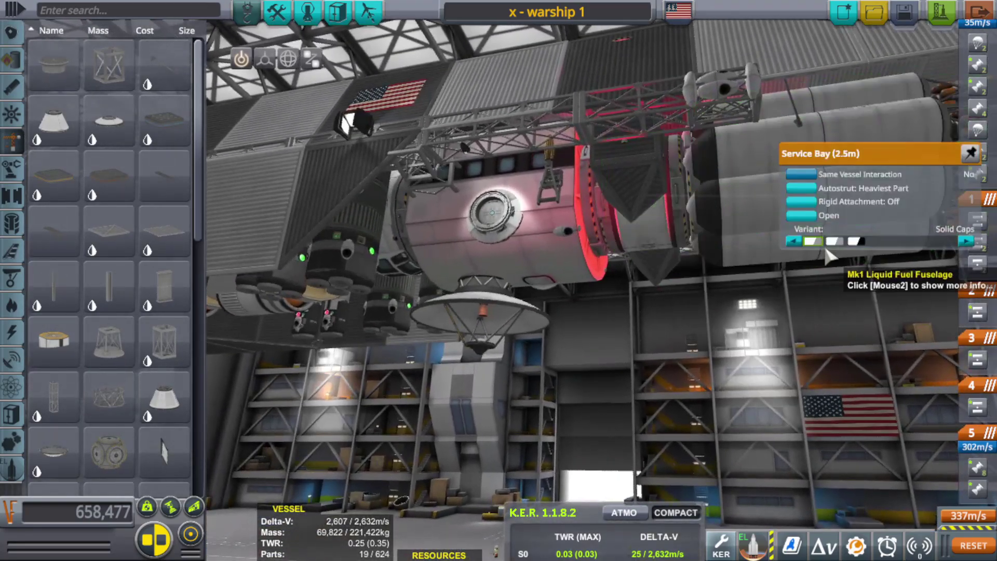
left_click(811, 217)
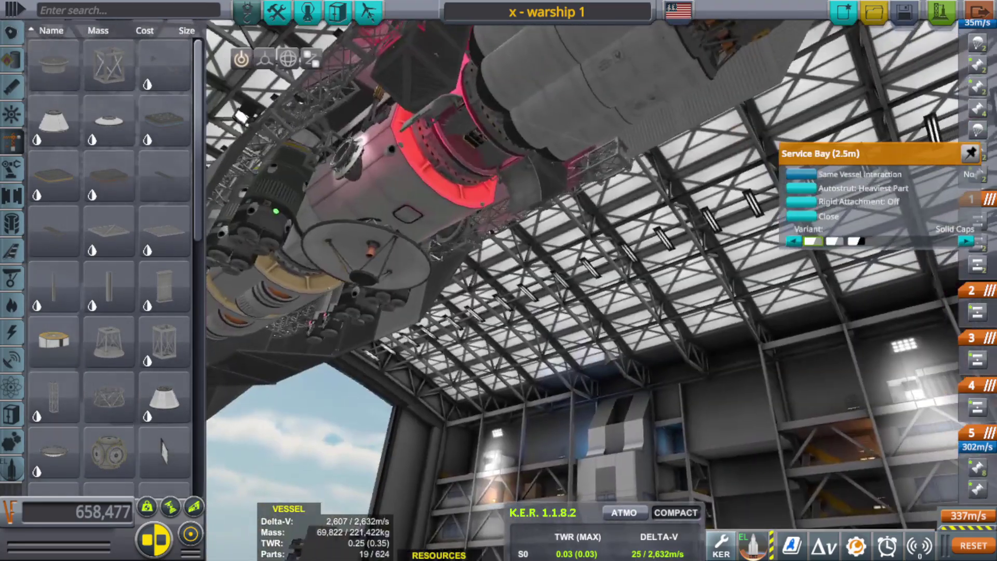
scroll(597, 365, "up", 3)
left_click_drag(597, 364, 655, 431)
scroll(609, 430, "up", 3)
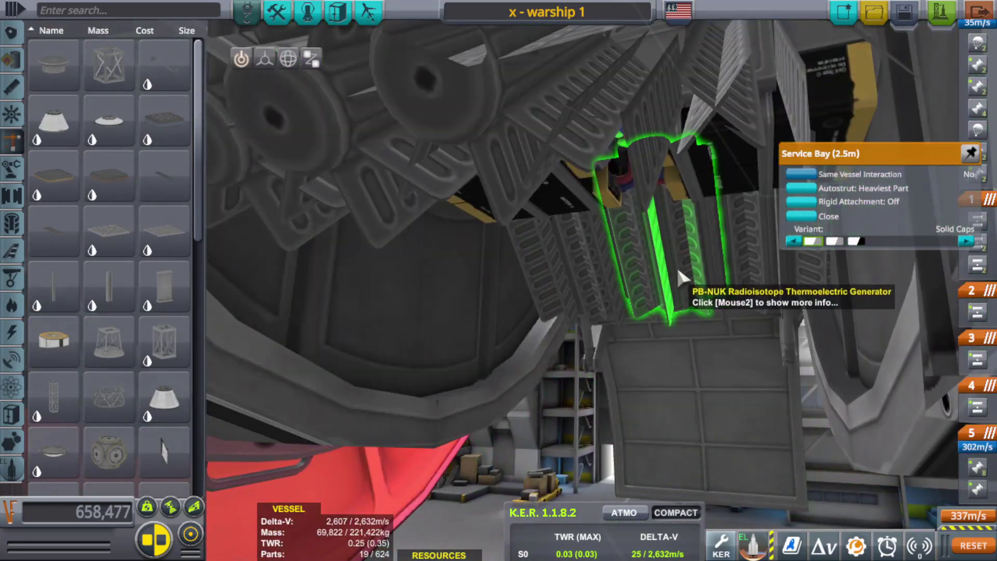
scroll(684, 288, "down", 3)
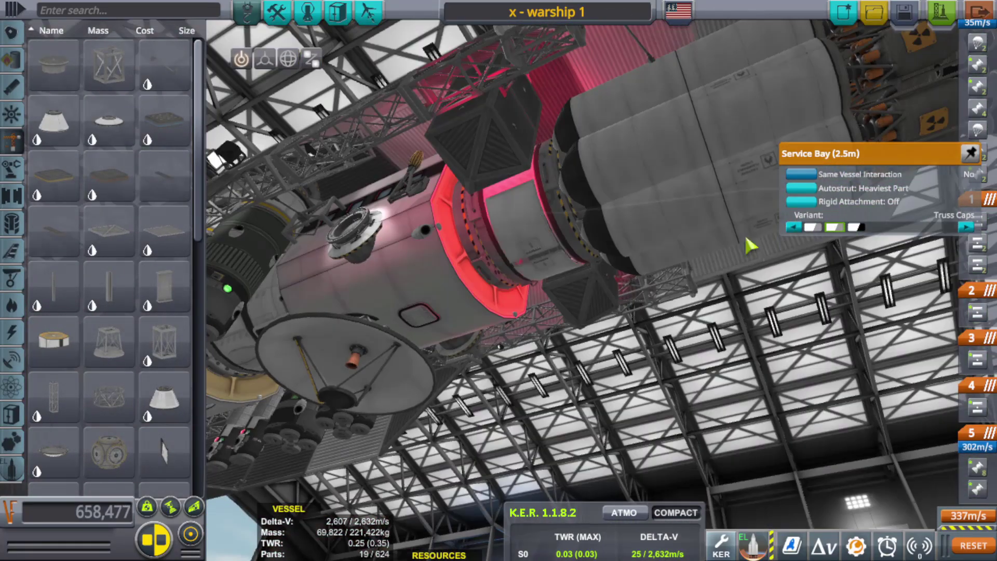
Compare the closed 2.5 m service bay's Solid Caps and No Caps variants, leaving it on Solid Caps
left_click_drag(746, 239, 521, 211)
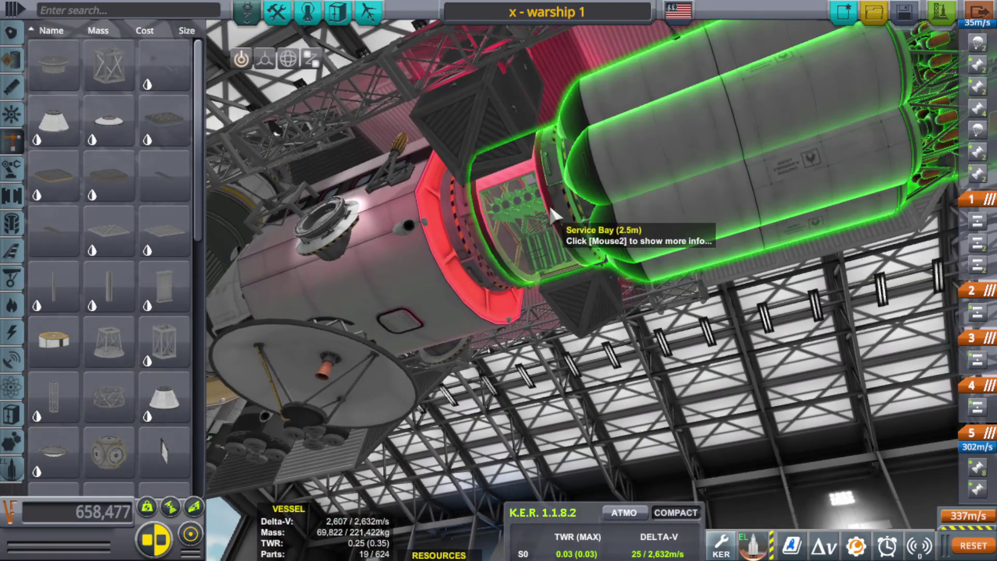
right_click(507, 179)
left_click(730, 252)
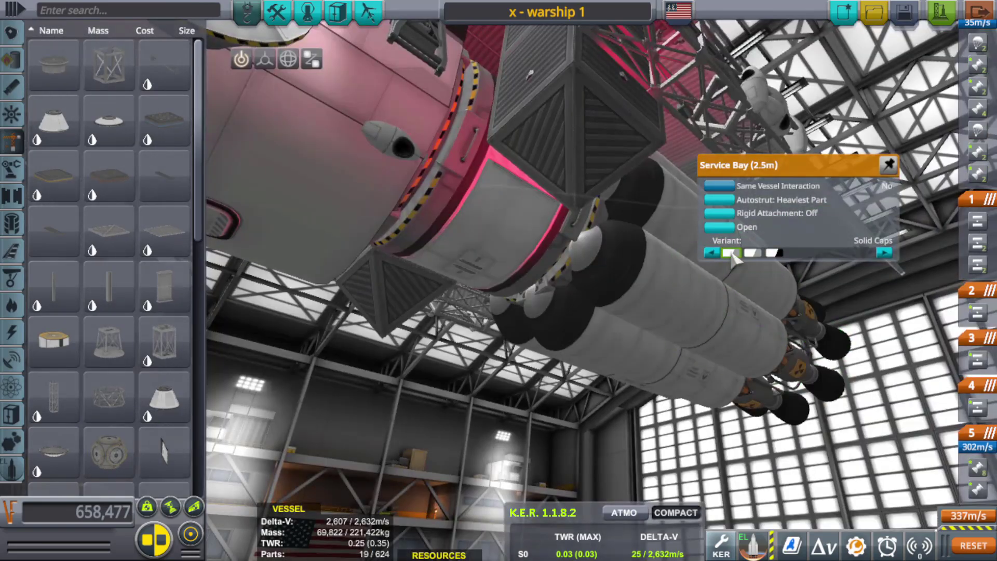
left_click(774, 253)
left_click_drag(773, 254, 540, 447)
scroll(594, 475, "up", 6)
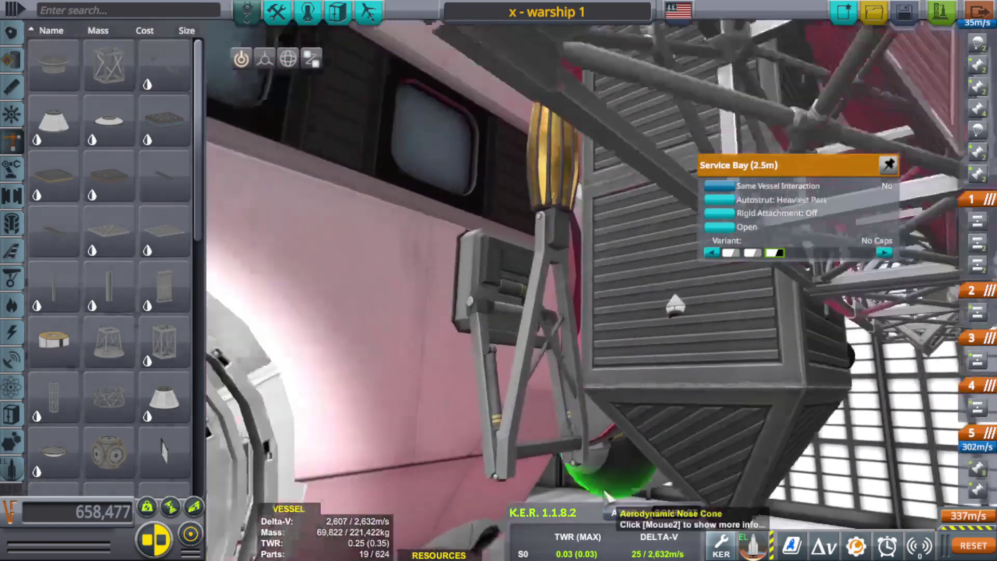
scroll(597, 462, "down", 5)
left_click(730, 253)
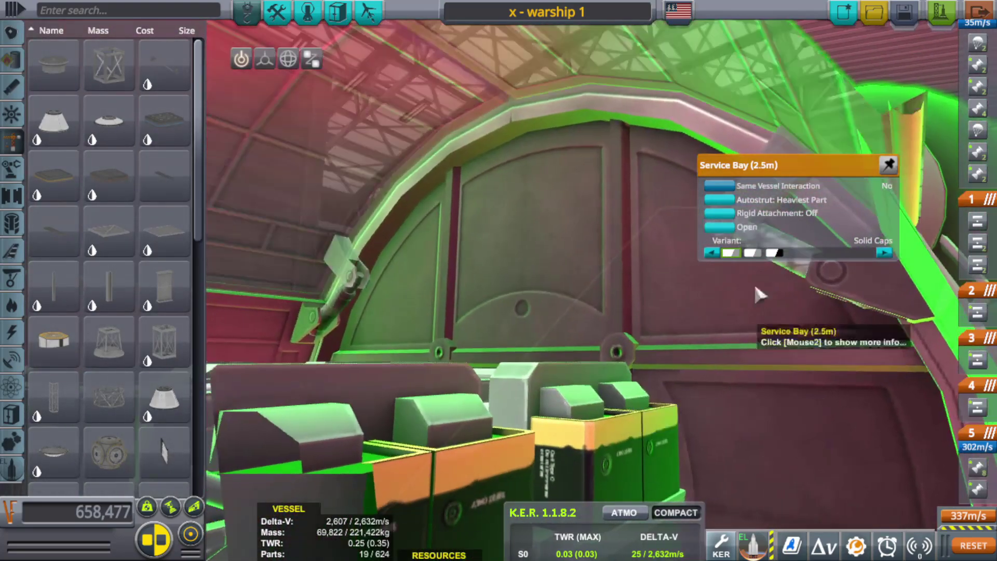
left_click(774, 253)
left_click(730, 253)
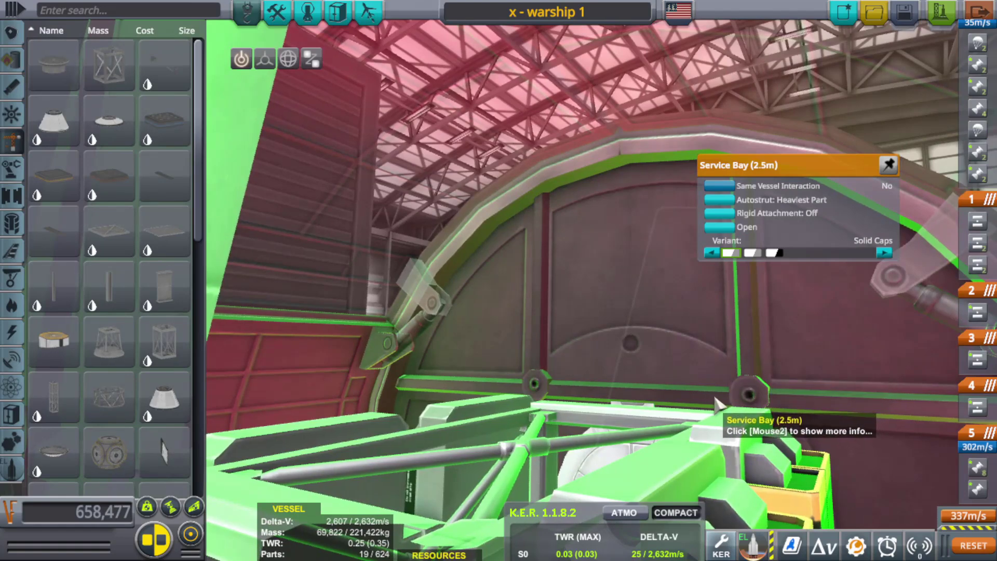
Examine the service bay's interior and outer shell up close, then the 735 and USS ONYX markings along the hull
left_click_drag(662, 363, 655, 349)
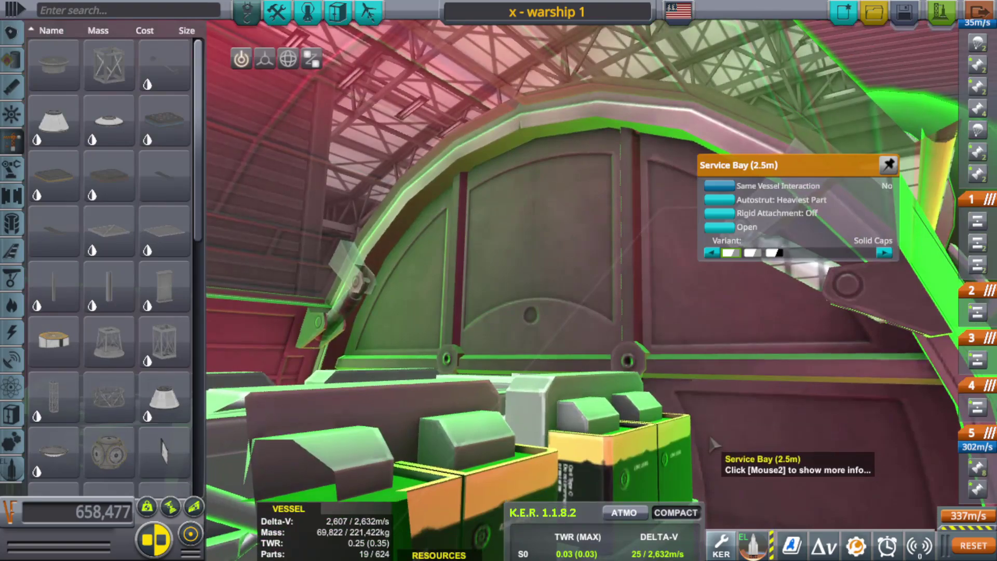
left_click_drag(714, 445, 719, 391)
scroll(649, 400, "up", 2)
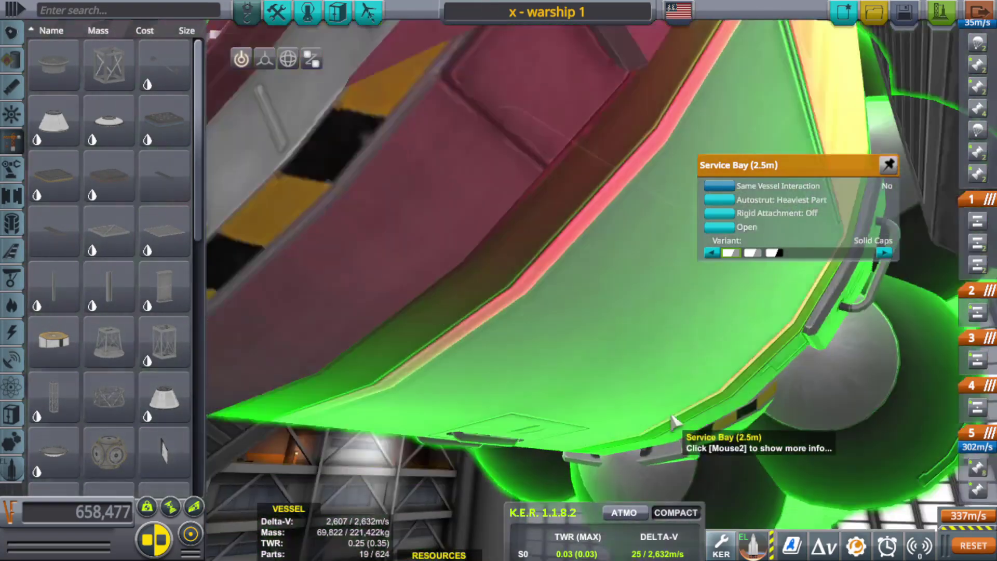
scroll(673, 420, "down", 10)
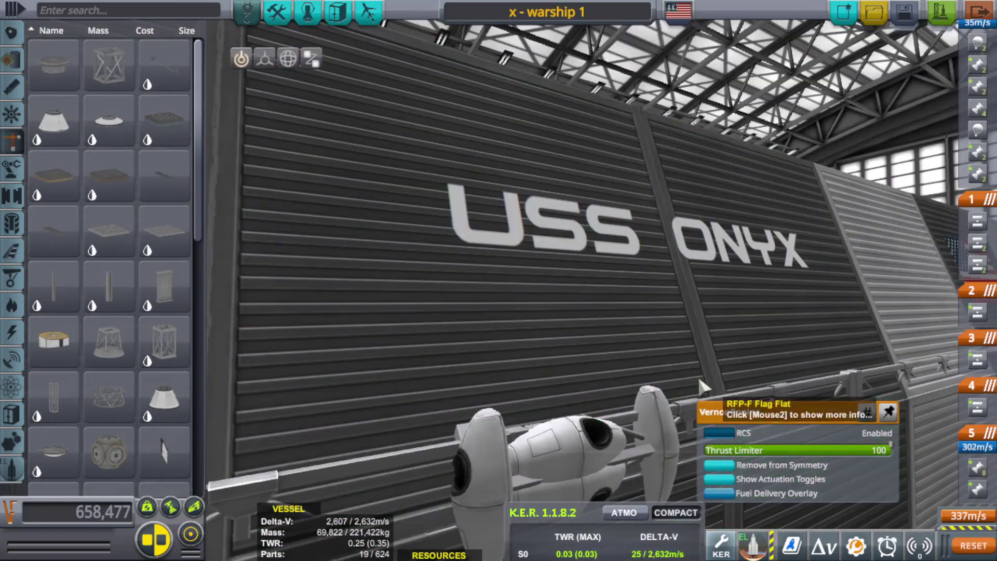
left_click_drag(701, 385, 640, 422)
scroll(617, 456, "down", 5)
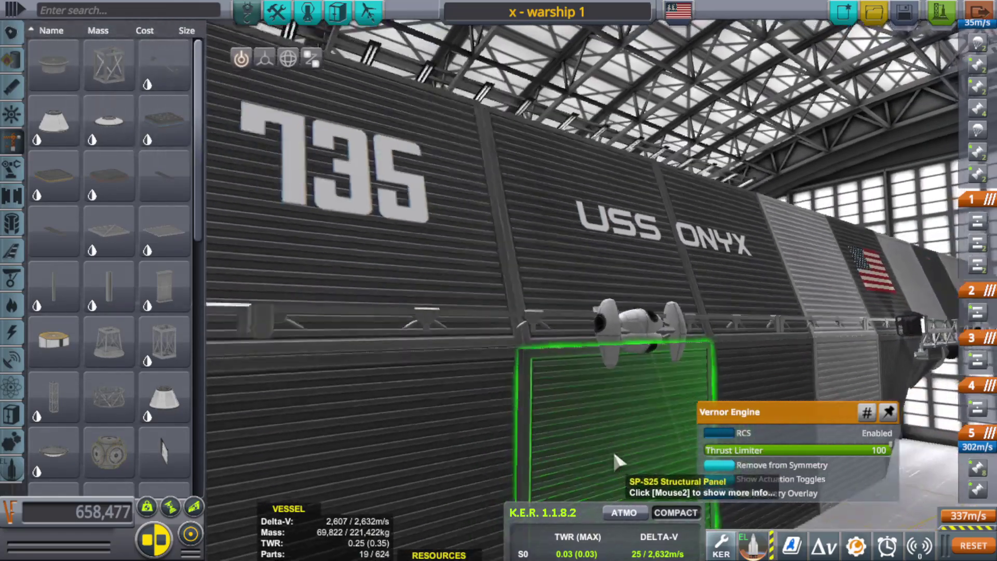
left_click_drag(616, 457, 759, 490)
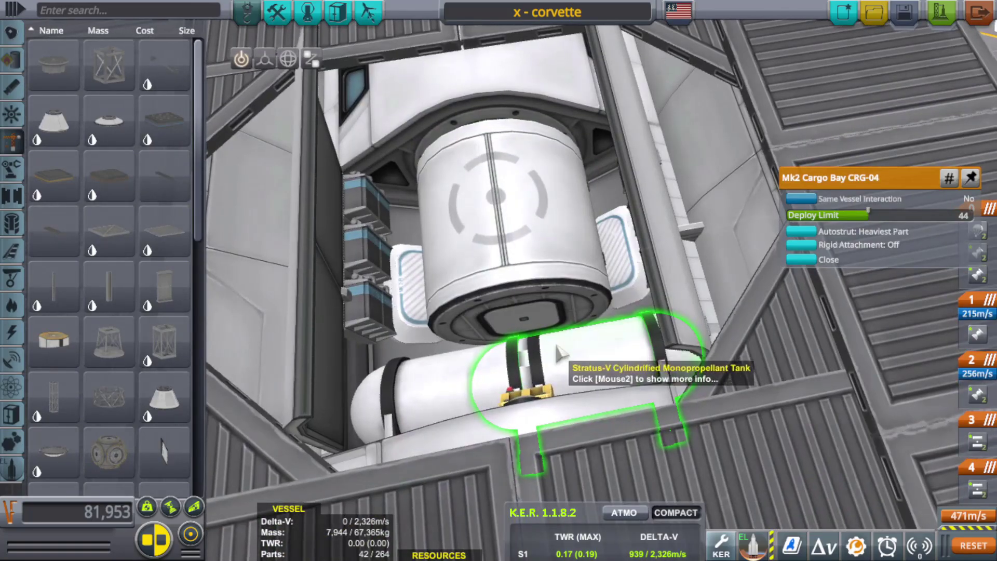
Examine the x - corvette's open cargo bays, including the monopropellant tanks and the side bay's two stored missiles
scroll(564, 353, "up", 3)
scroll(540, 410, "down", 2)
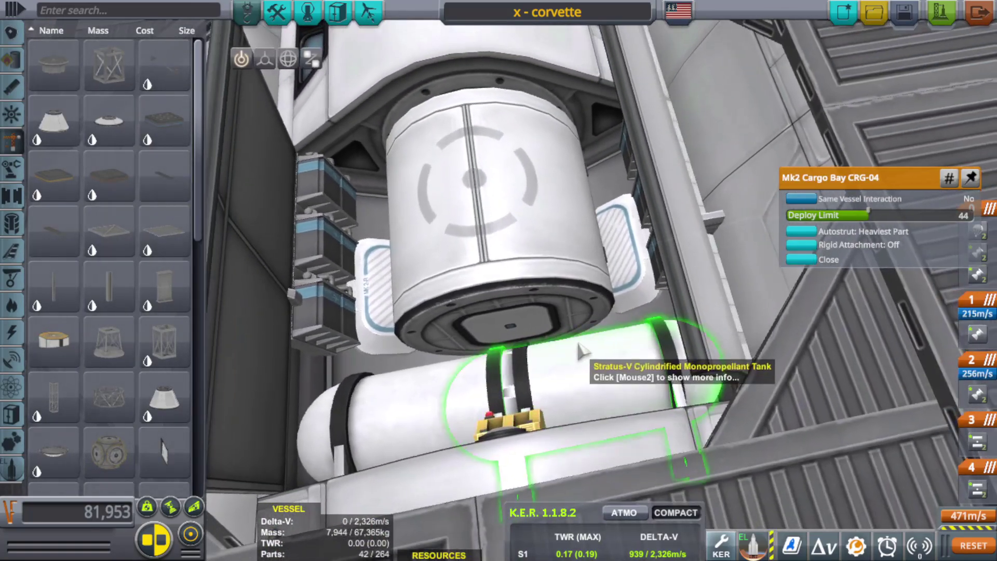
scroll(580, 347, "down", 5)
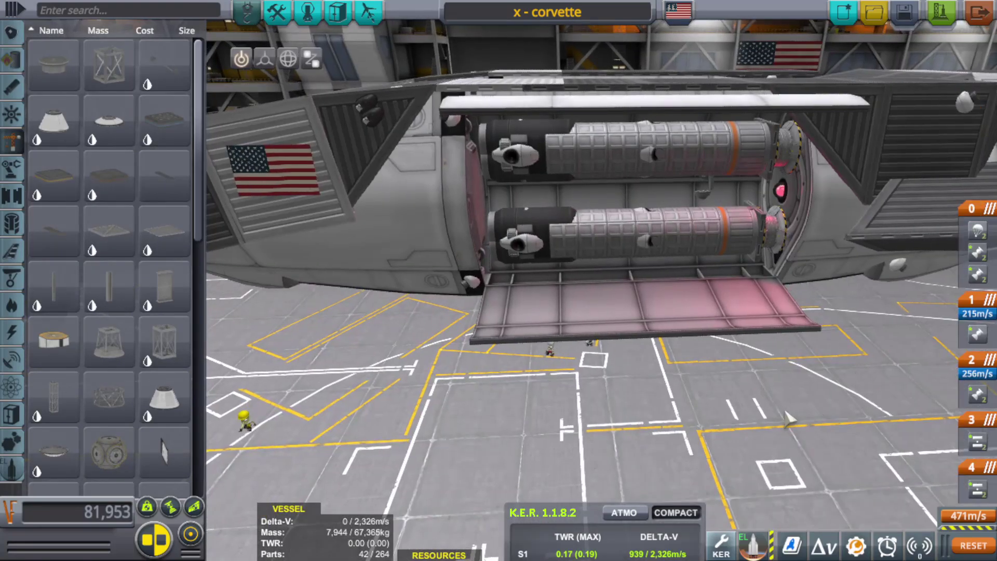
scroll(785, 413, "down", 4)
Offset the large central SP-S18 structural panel on the x - corvette's dark upper hull slightly sideways in Absolute mode
left_click_drag(642, 332, 621, 369)
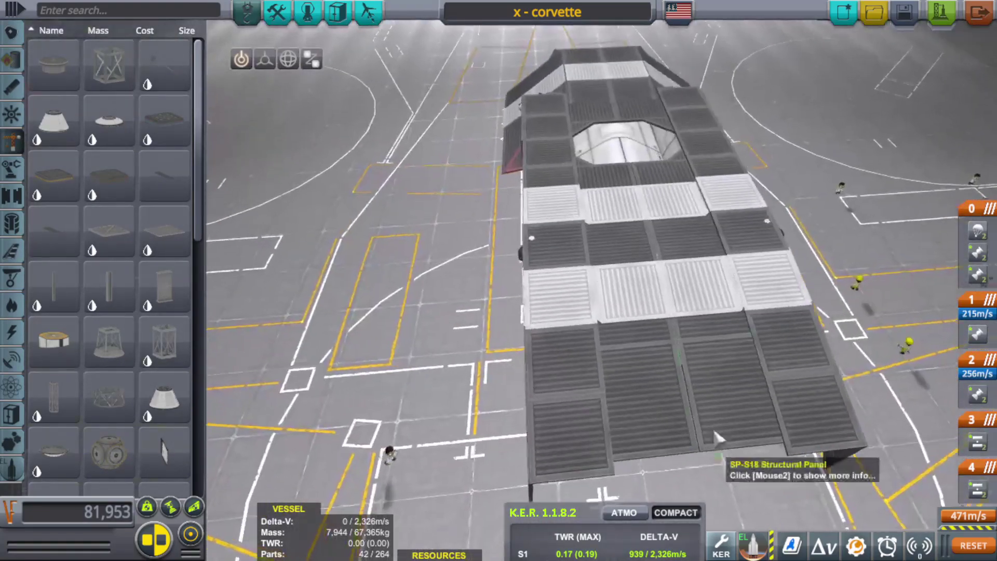
scroll(749, 408, "up", 4)
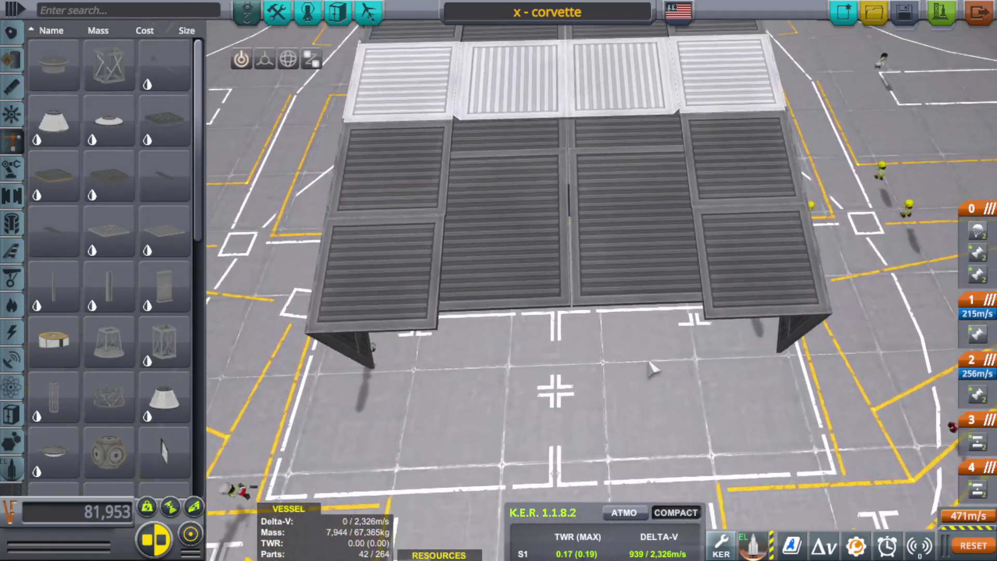
scroll(620, 369, "up", 3)
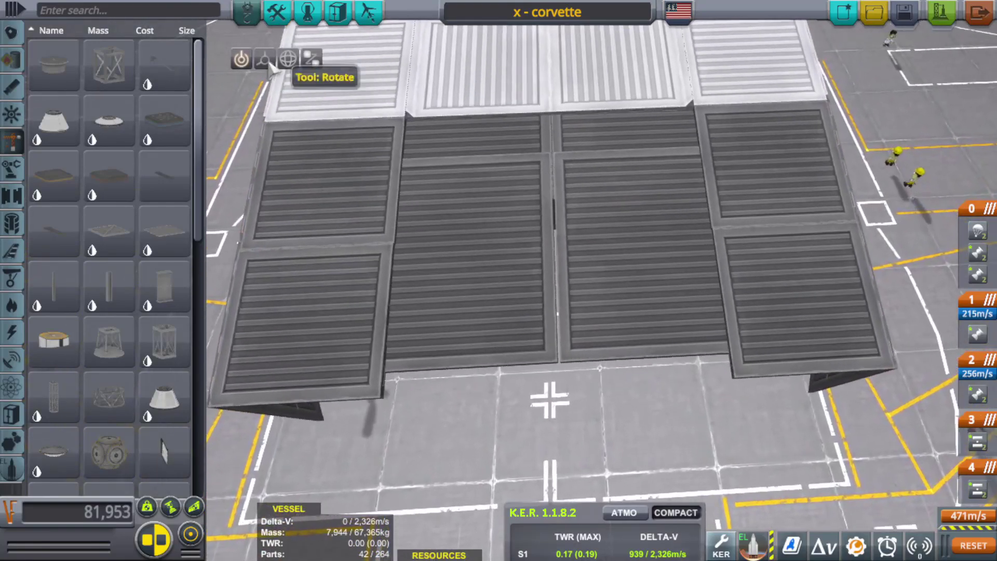
left_click(627, 262)
scroll(623, 261, "up", 4)
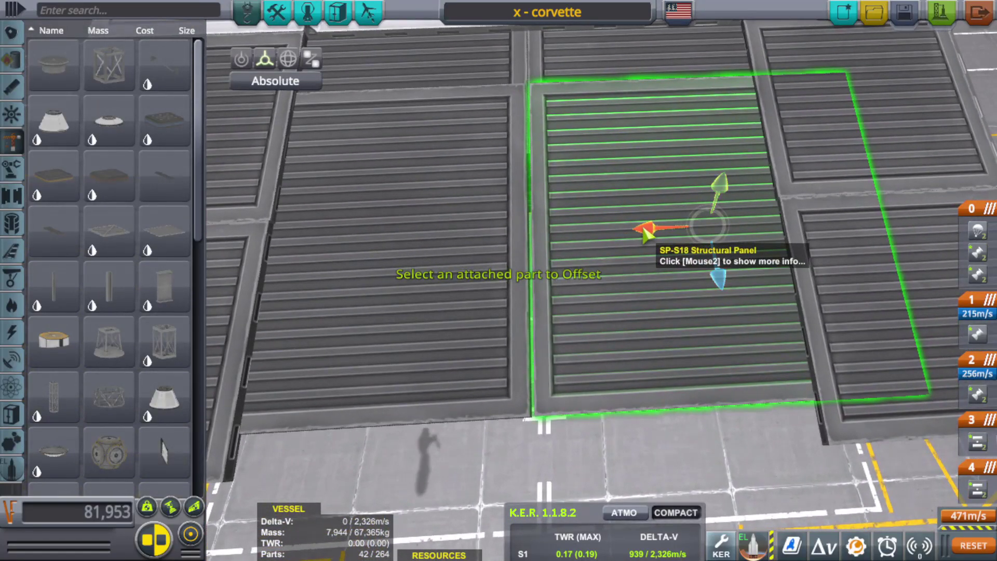
left_click_drag(644, 230, 647, 230)
left_click(720, 417)
Place a copy of the hull-side American flag across the two central dark upper panels and open its settings
scroll(720, 417, "down", 5)
left_click_drag(721, 417, 549, 293)
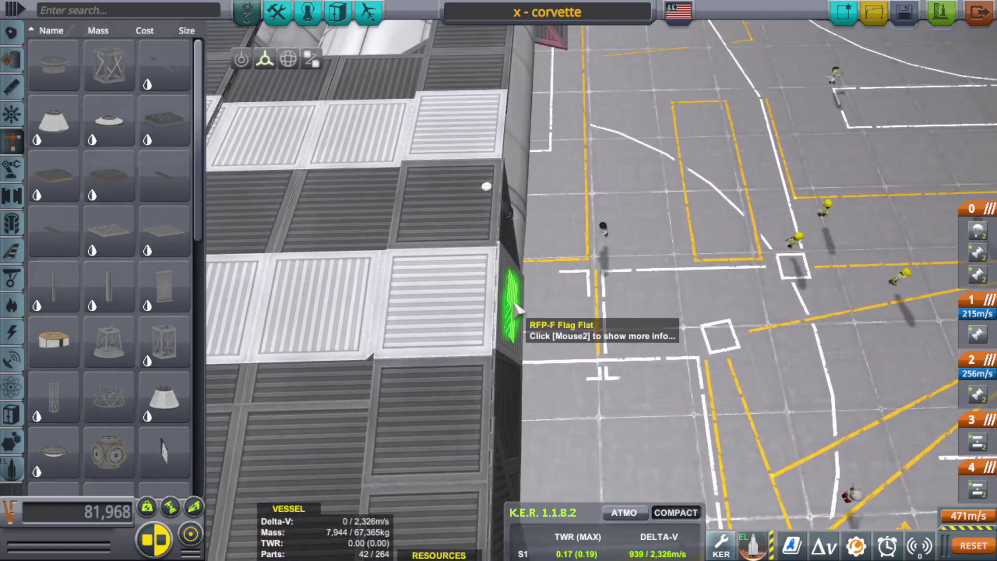
key("1")
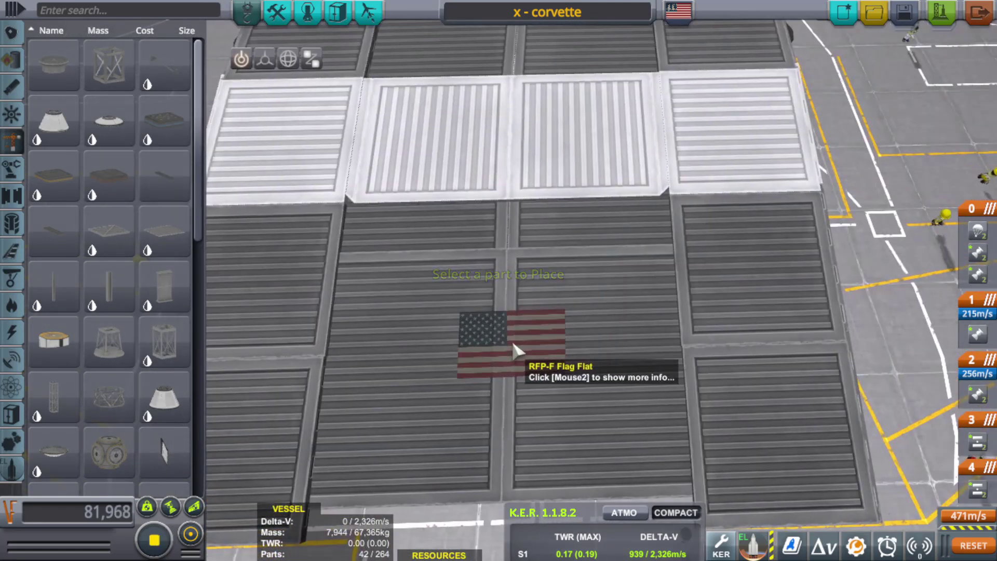
right_click(512, 338)
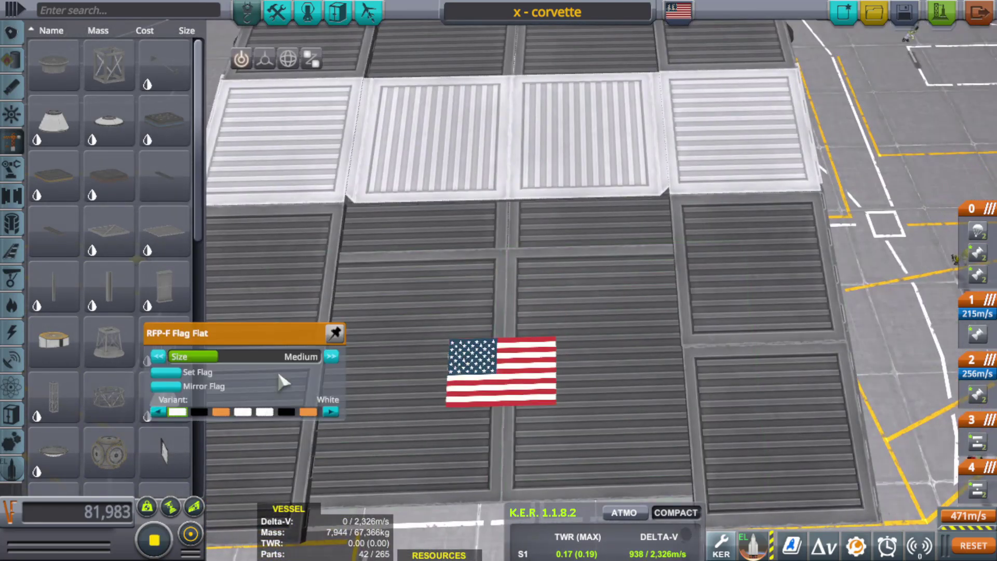
Enlarge the copied flag on the central upper panels to Huge size and change its image to ussonyx2
left_click(331, 356)
left_click(331, 356)
scroll(542, 312, "down", 3)
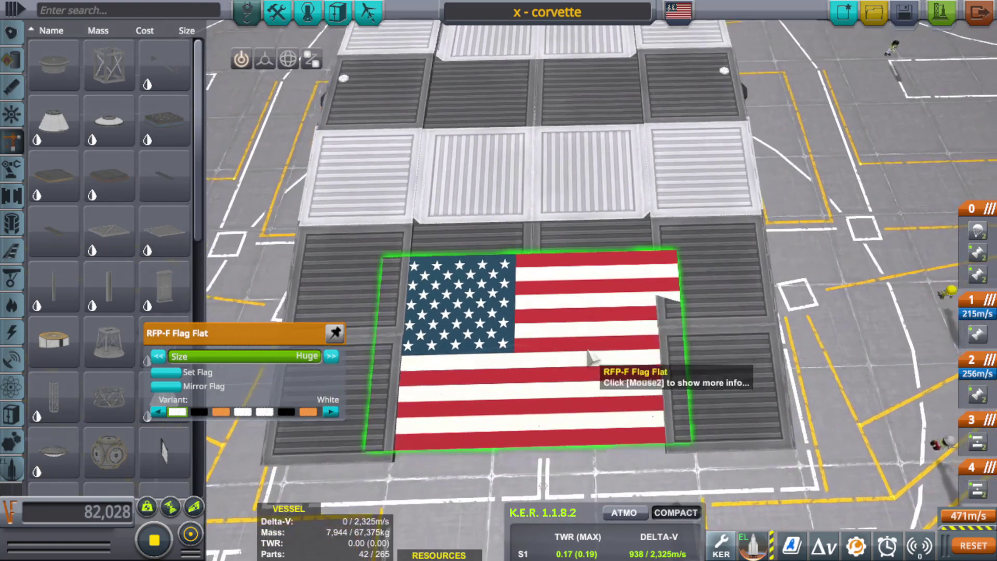
left_click(224, 319)
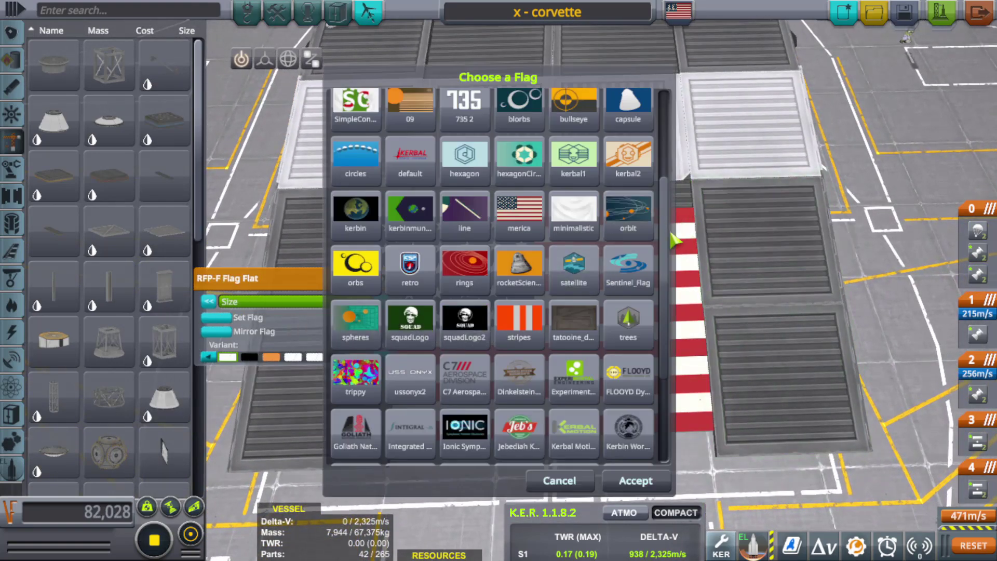
left_click(410, 374)
scroll(610, 293, "up", 5)
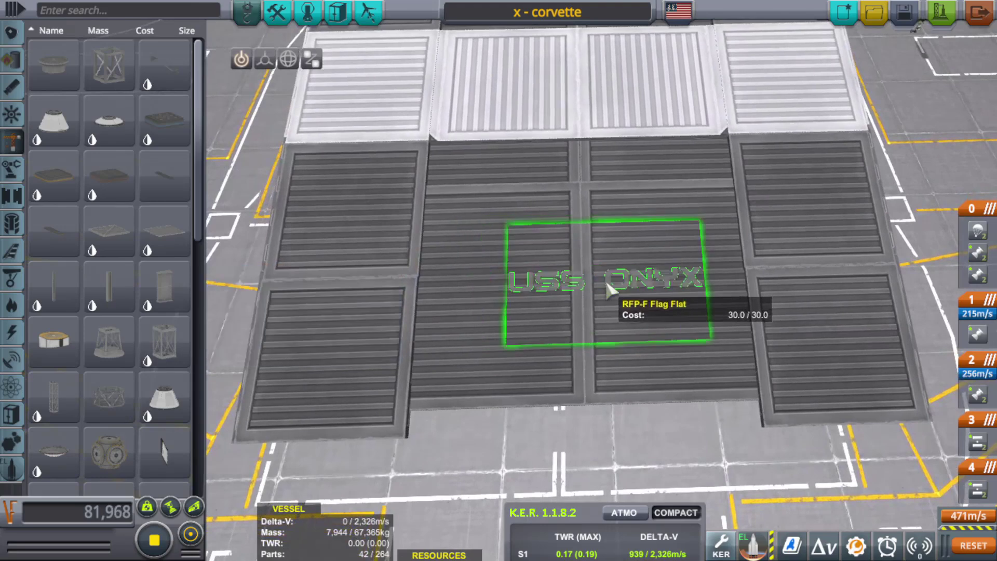
Place the USS ONYX marking across the two central dark upper panels and a 735 flag directly below it
left_click(582, 311)
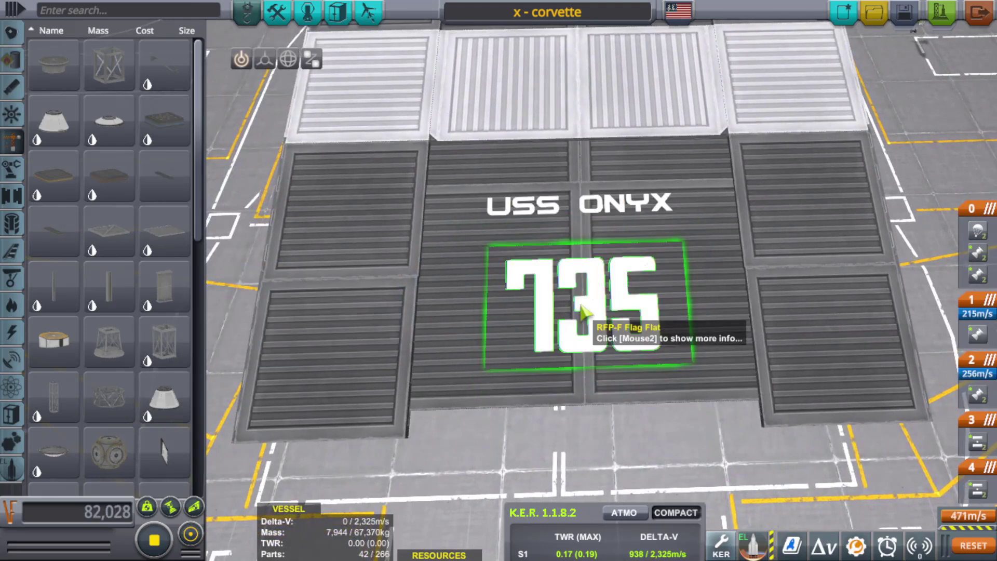
left_click(584, 311)
scroll(613, 431, "down", 5)
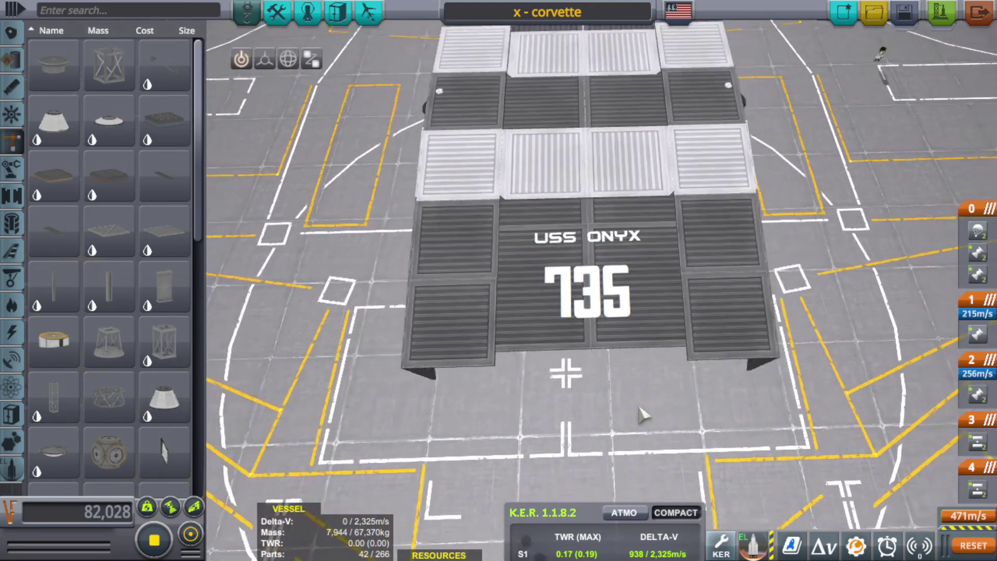
Place mirrored copies of the 735 flag on the dark sloped side panels near the engines at the corvette's rear
scroll(727, 423, "down", 2)
left_click_drag(625, 387, 675, 335)
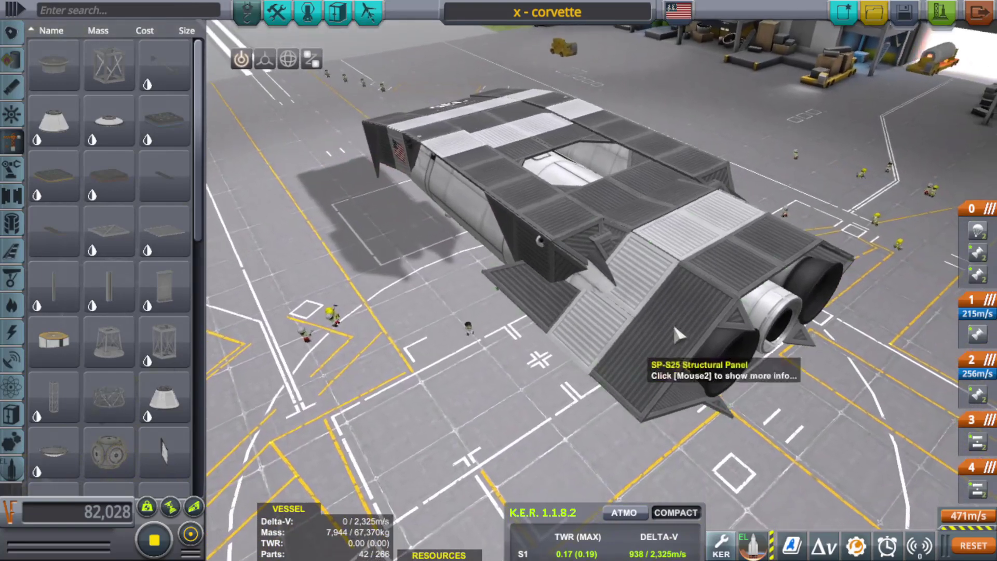
left_click_drag(675, 296, 805, 174)
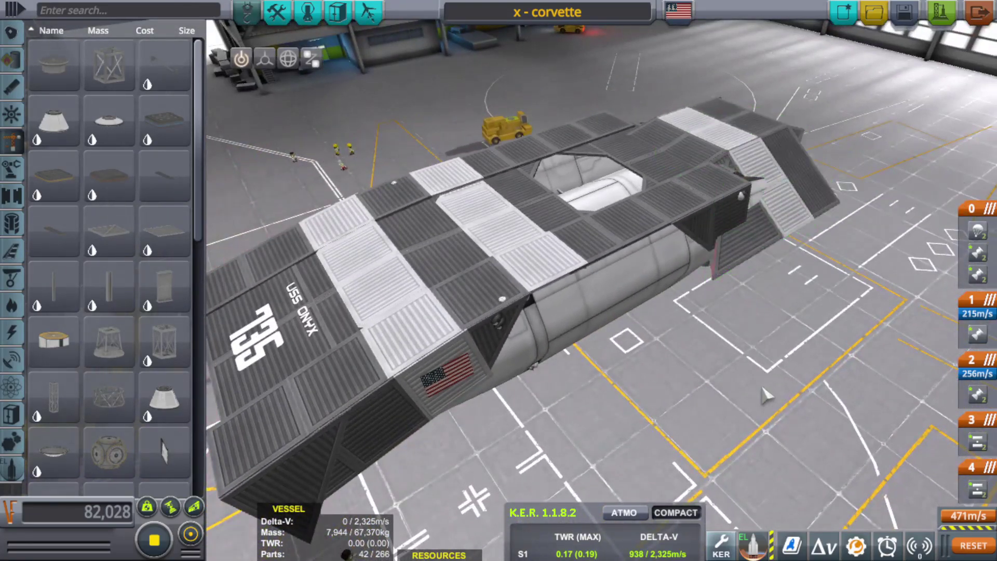
left_click_drag(734, 408, 714, 411)
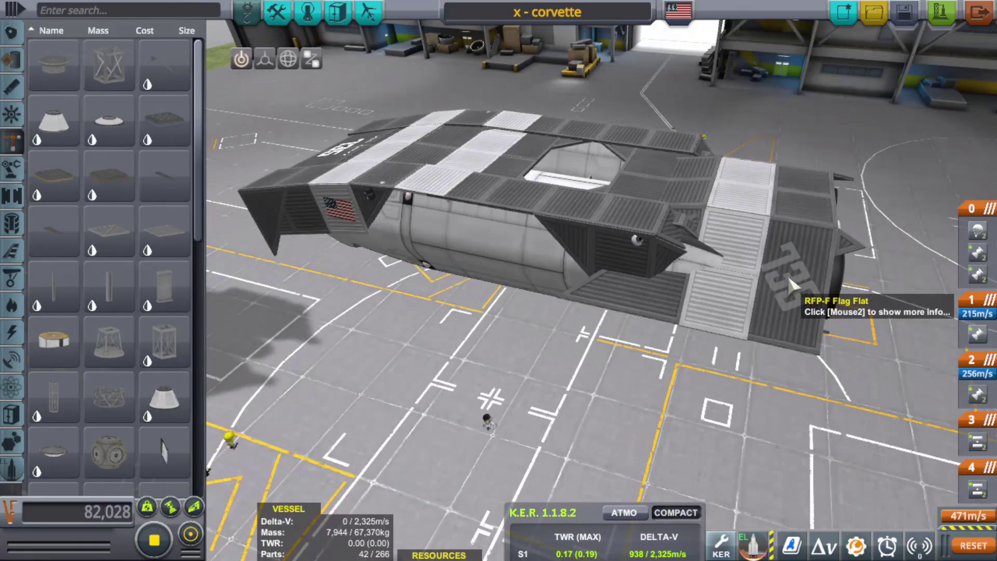
left_click_drag(783, 276, 769, 421)
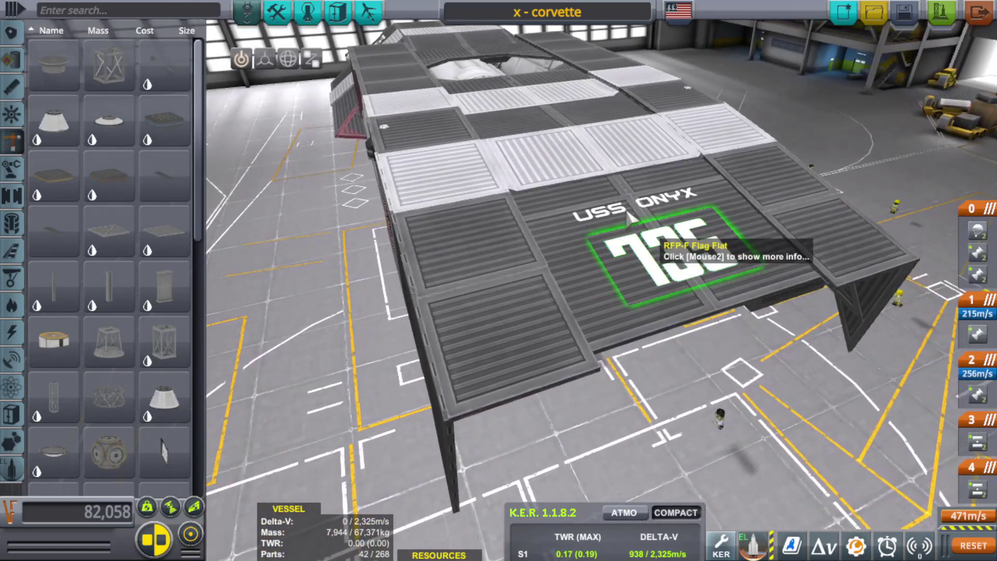
Examine the finished x - corvette from both sides and the front, including its 735, USS ONYX and American flag markings
scroll(618, 423, "down", 5)
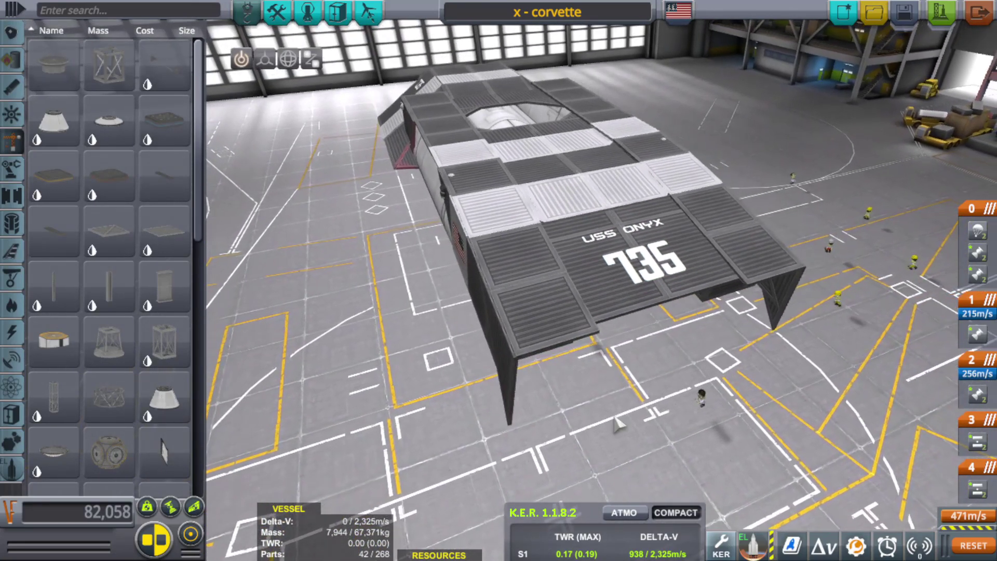
left_click_drag(566, 455, 702, 353)
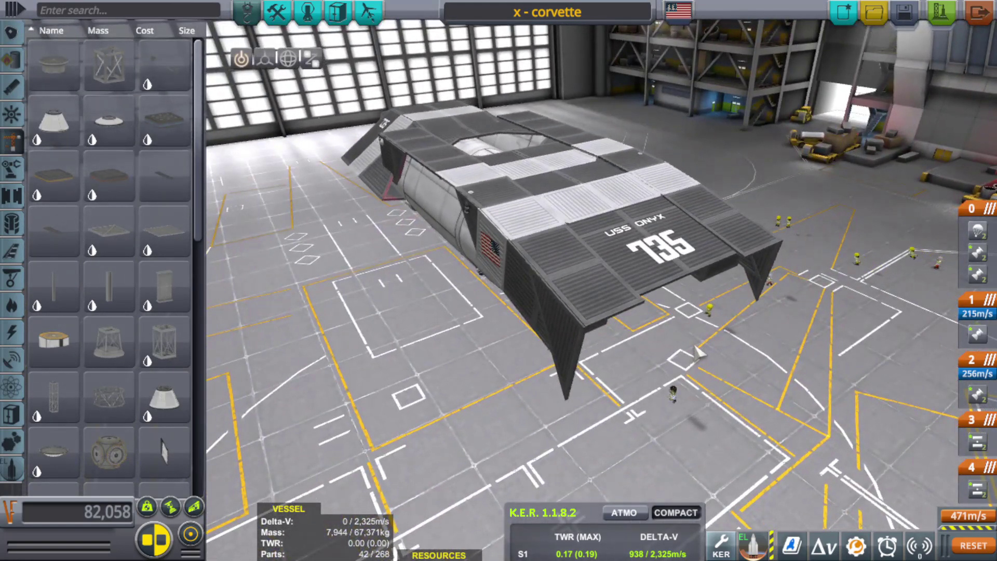
left_click_drag(730, 328, 602, 359)
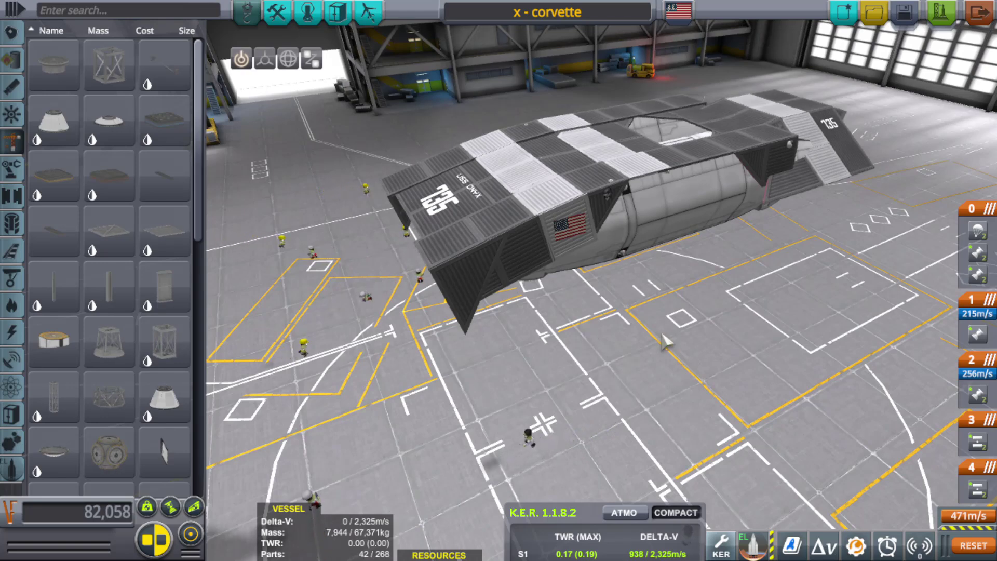
left_click_drag(457, 360, 629, 404)
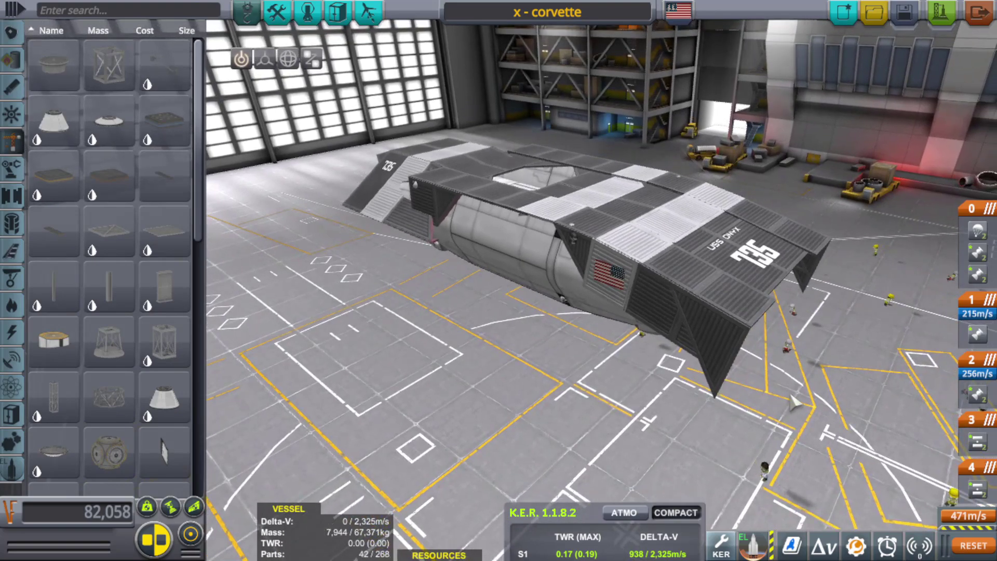
left_click_drag(788, 402, 448, 383)
left_click_drag(567, 326, 581, 352)
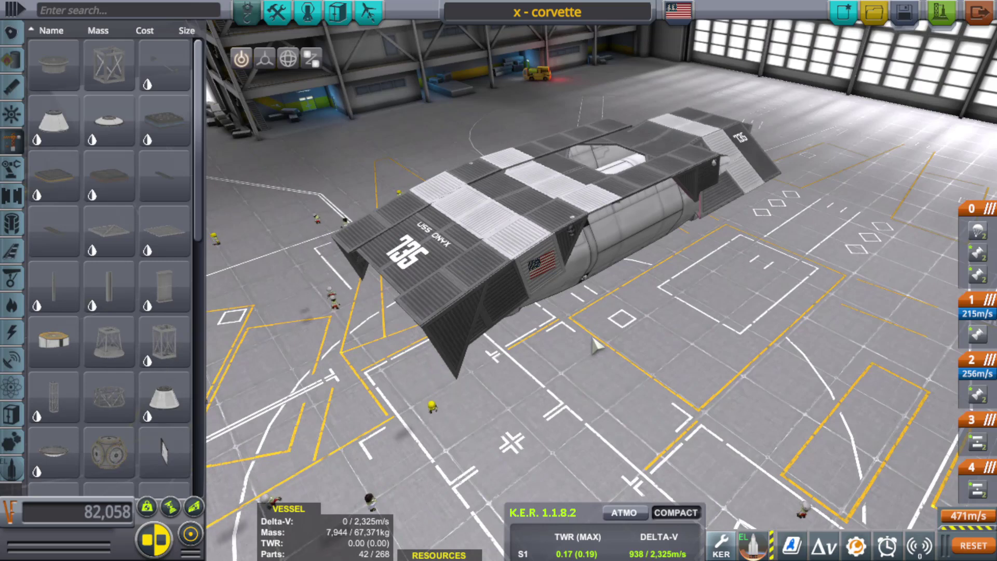
scroll(632, 362, "up", 5)
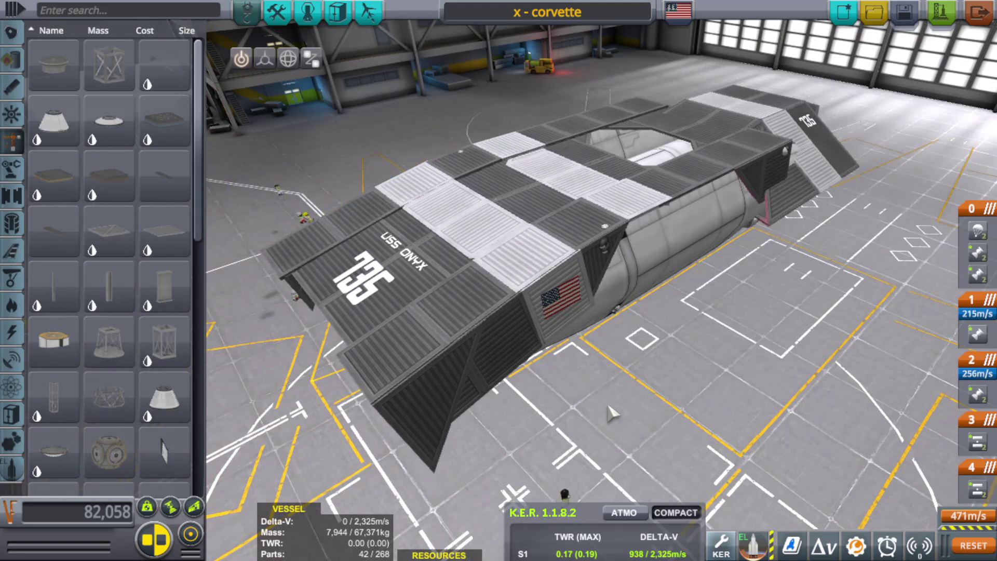
left_click_drag(626, 410, 883, 322)
left_click_drag(493, 352, 556, 413)
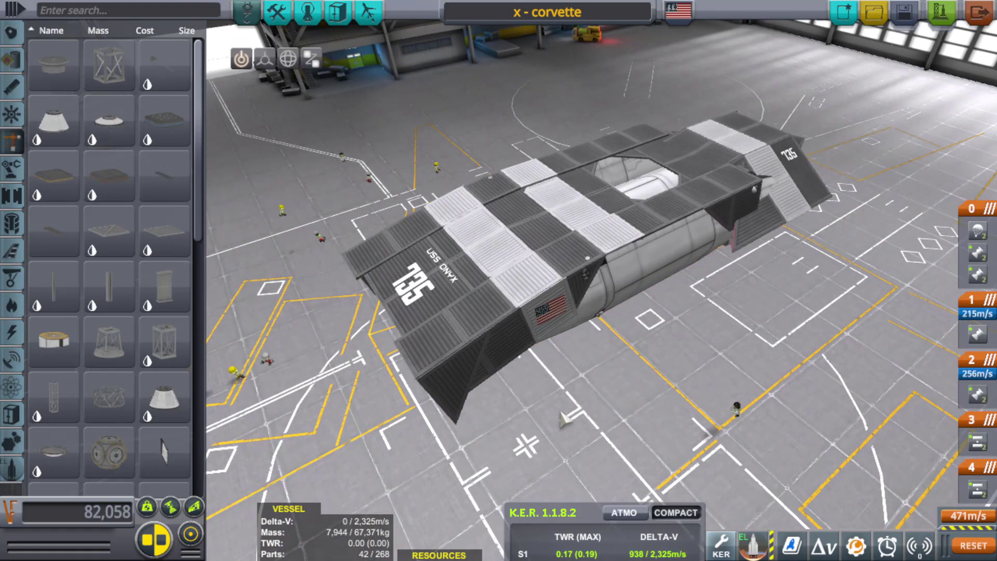
left_click_drag(580, 398, 606, 360)
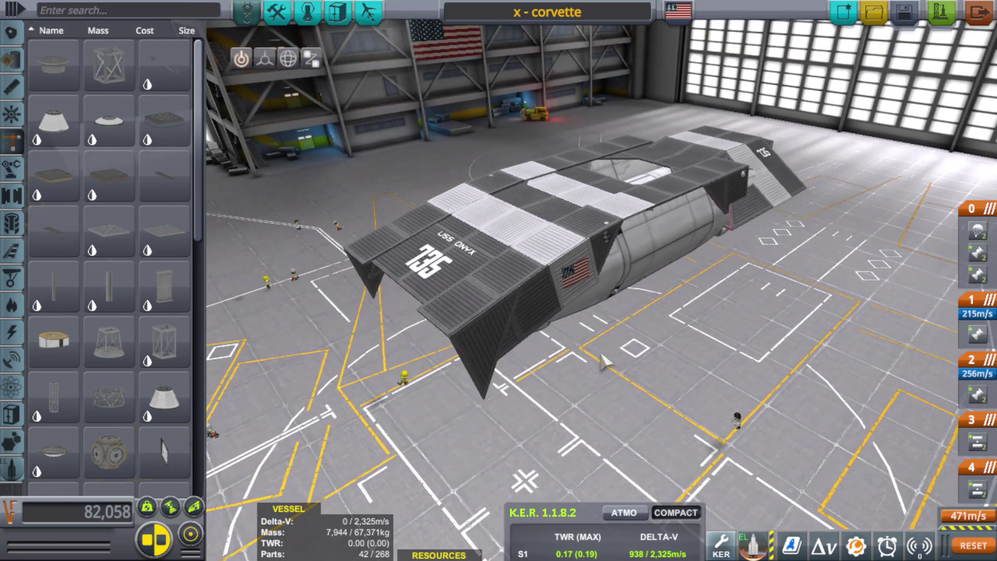